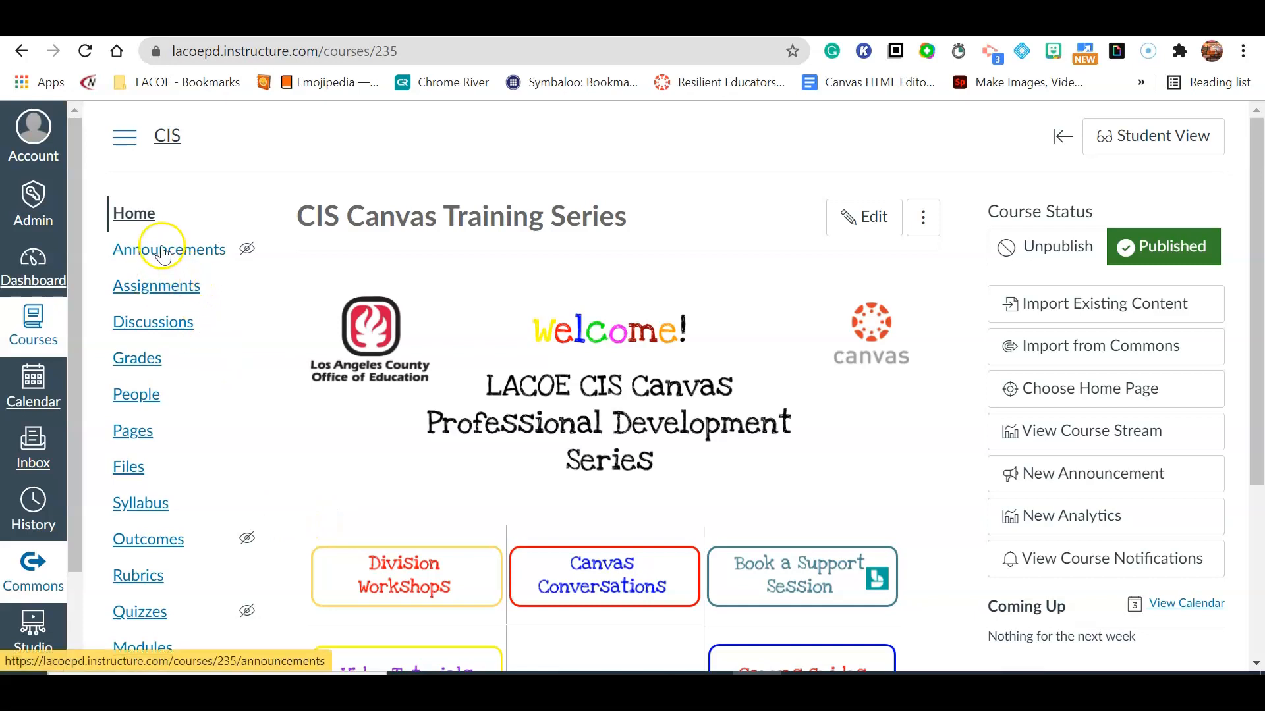
Open the course's Assignments list.
click(163, 287)
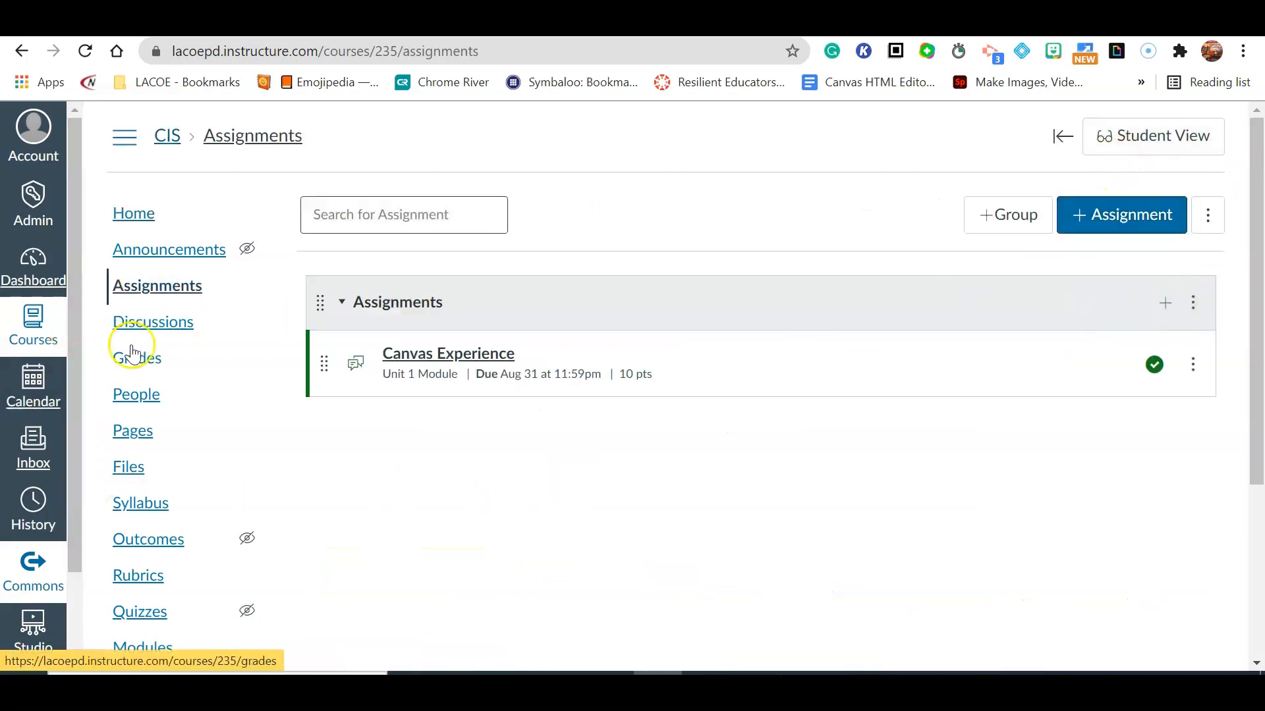
scroll(46, 500, down, 2)
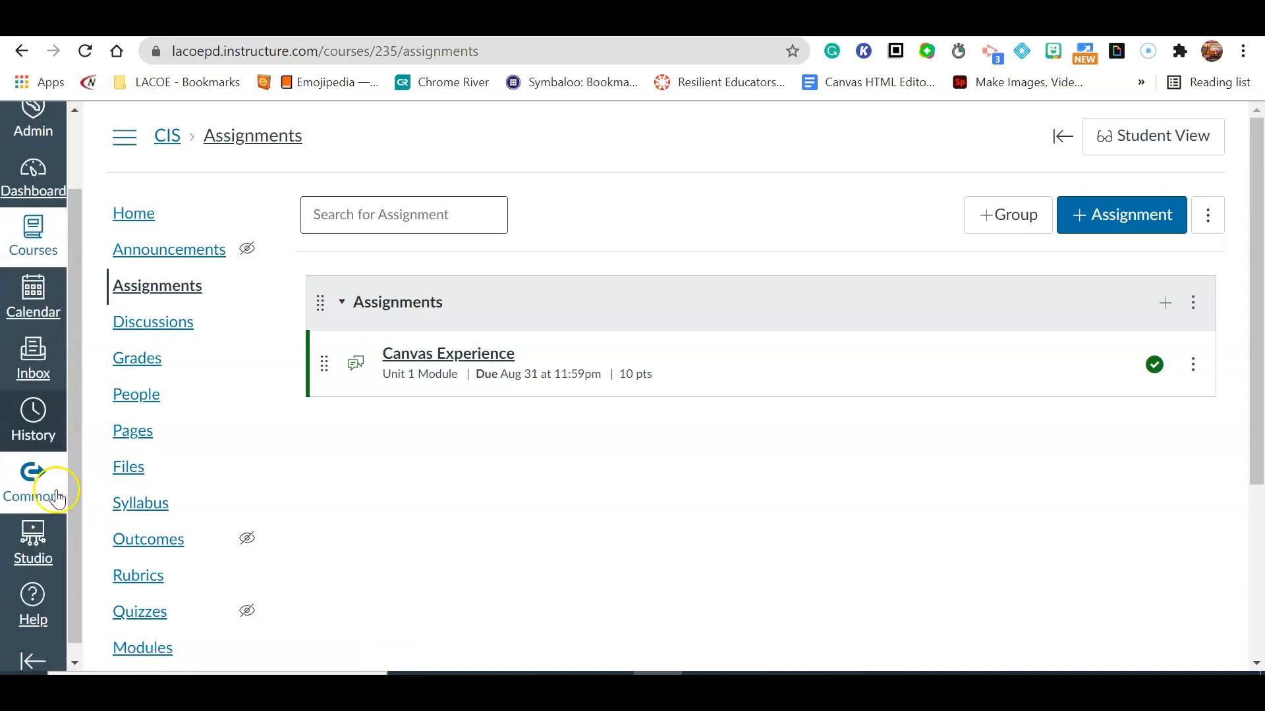
Open the calendar and preview the assignment form for a new item on August 24, then close it.
click(53, 309)
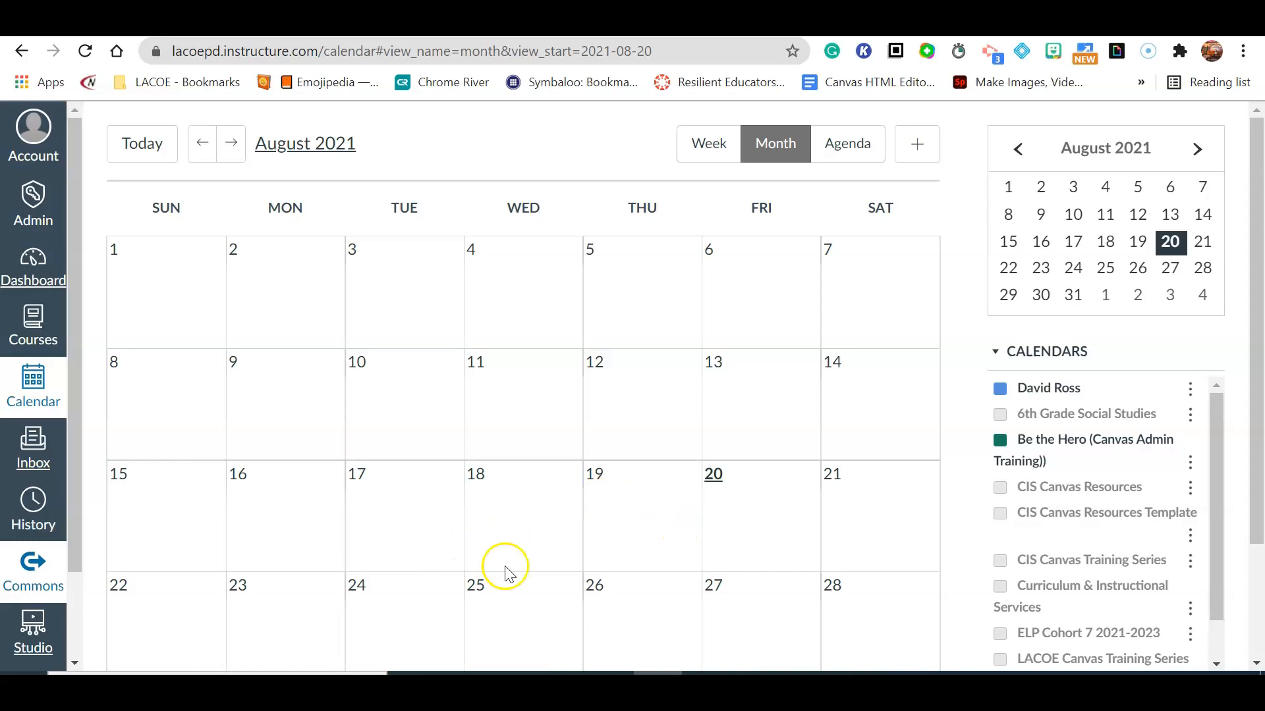
click(371, 593)
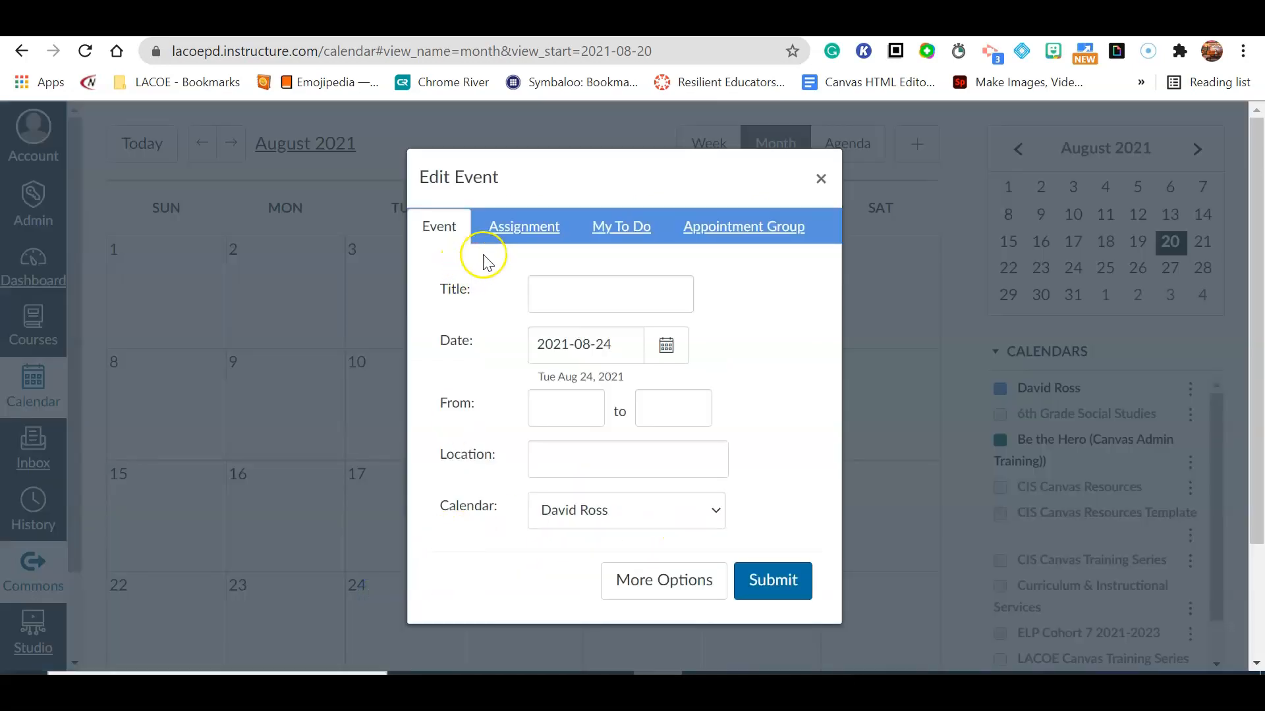
click(512, 234)
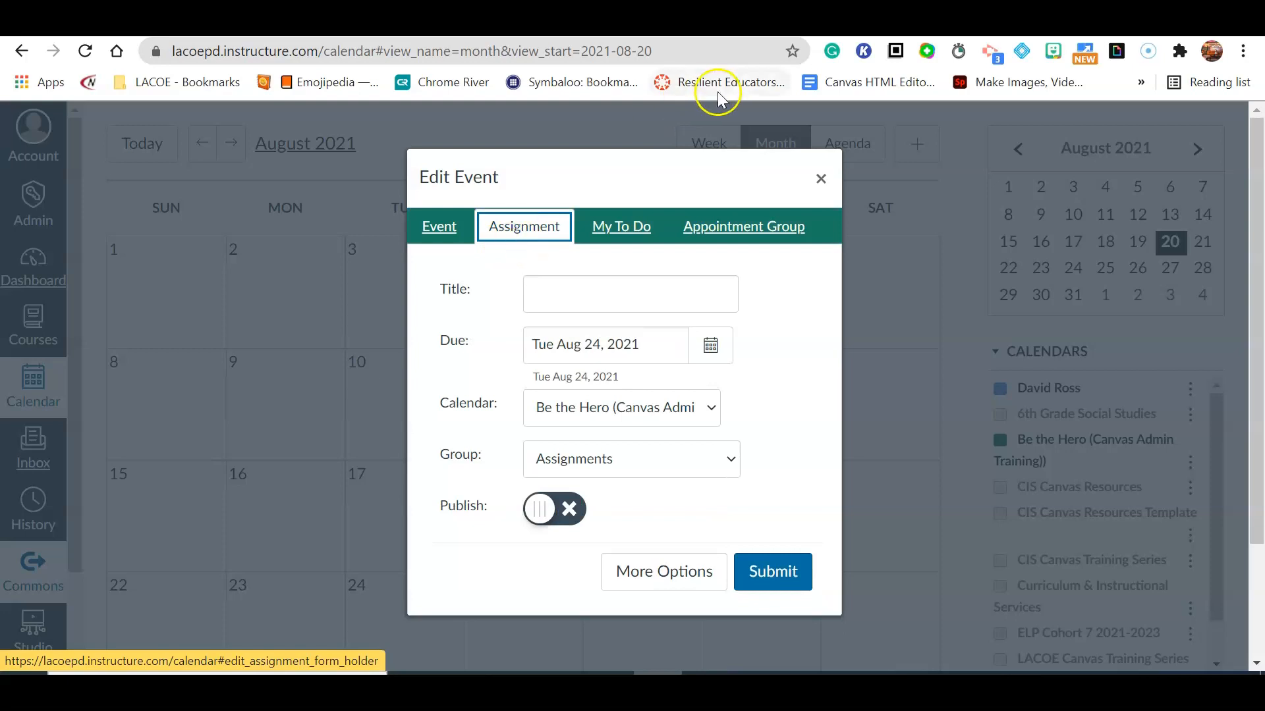
click(820, 179)
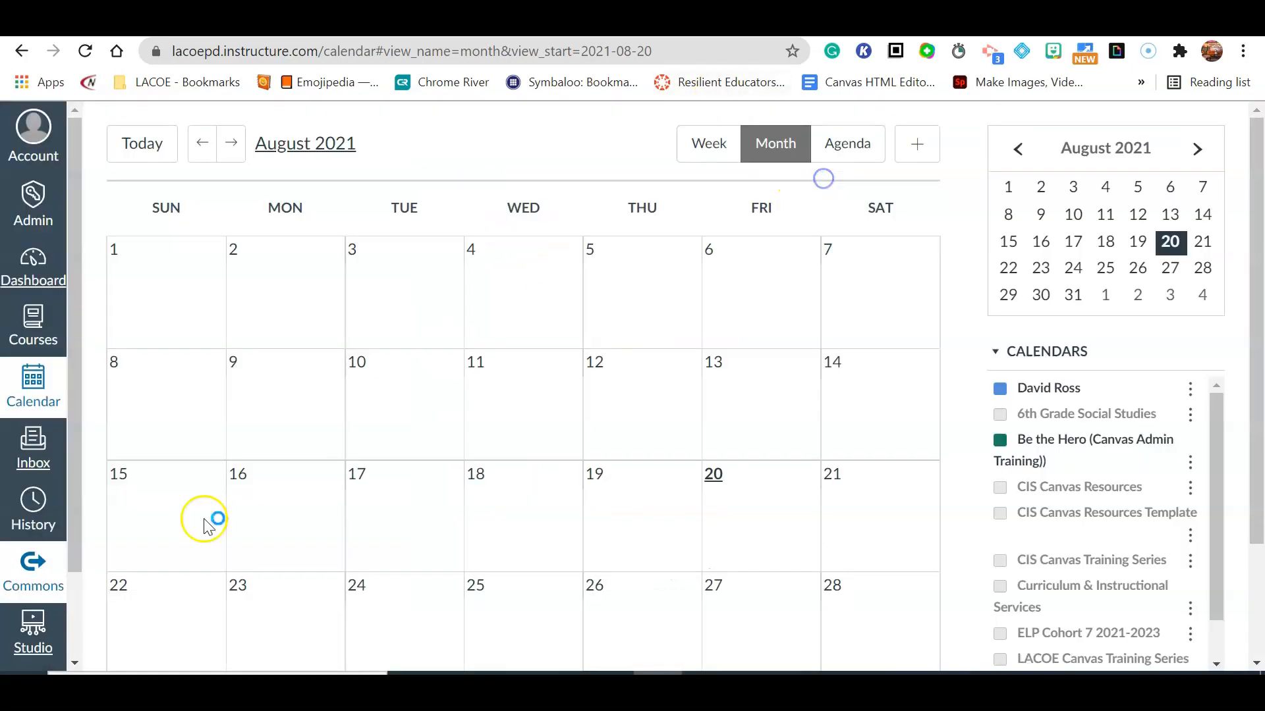
Open the CIS Canvas Training Series course's Modules page and open the add-item dialog for Unit 1.
click(40, 270)
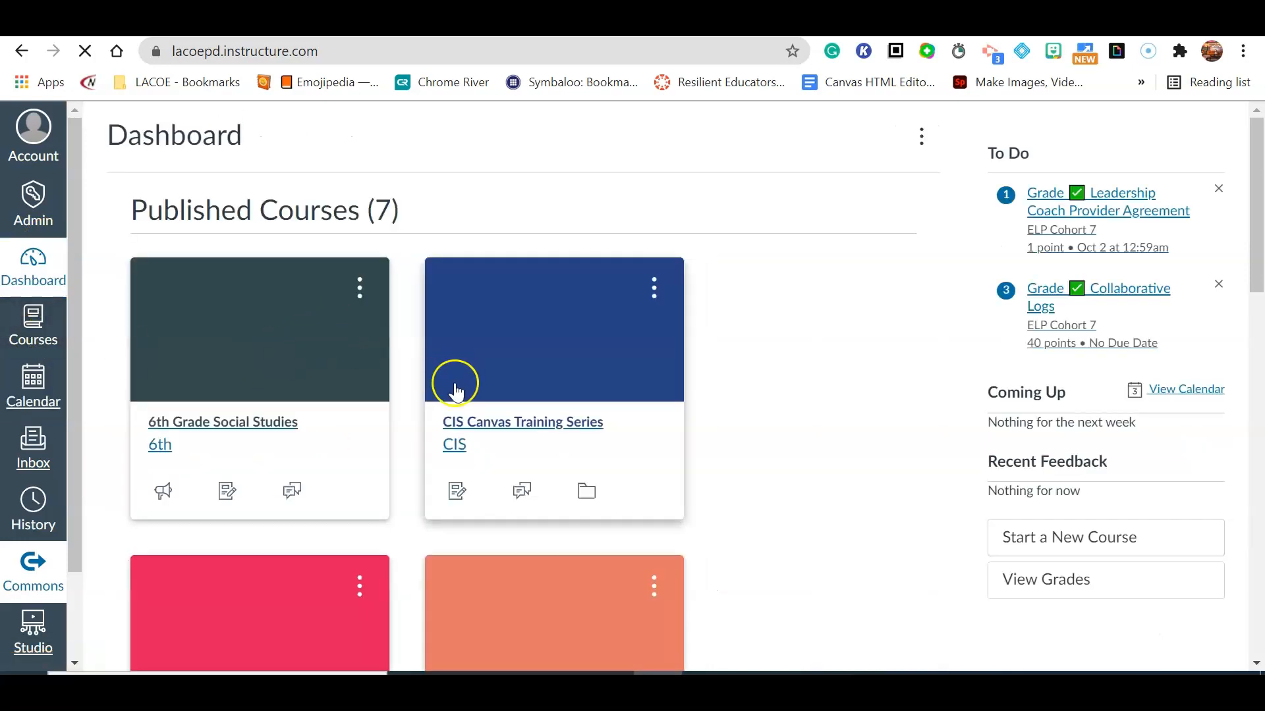
click(477, 422)
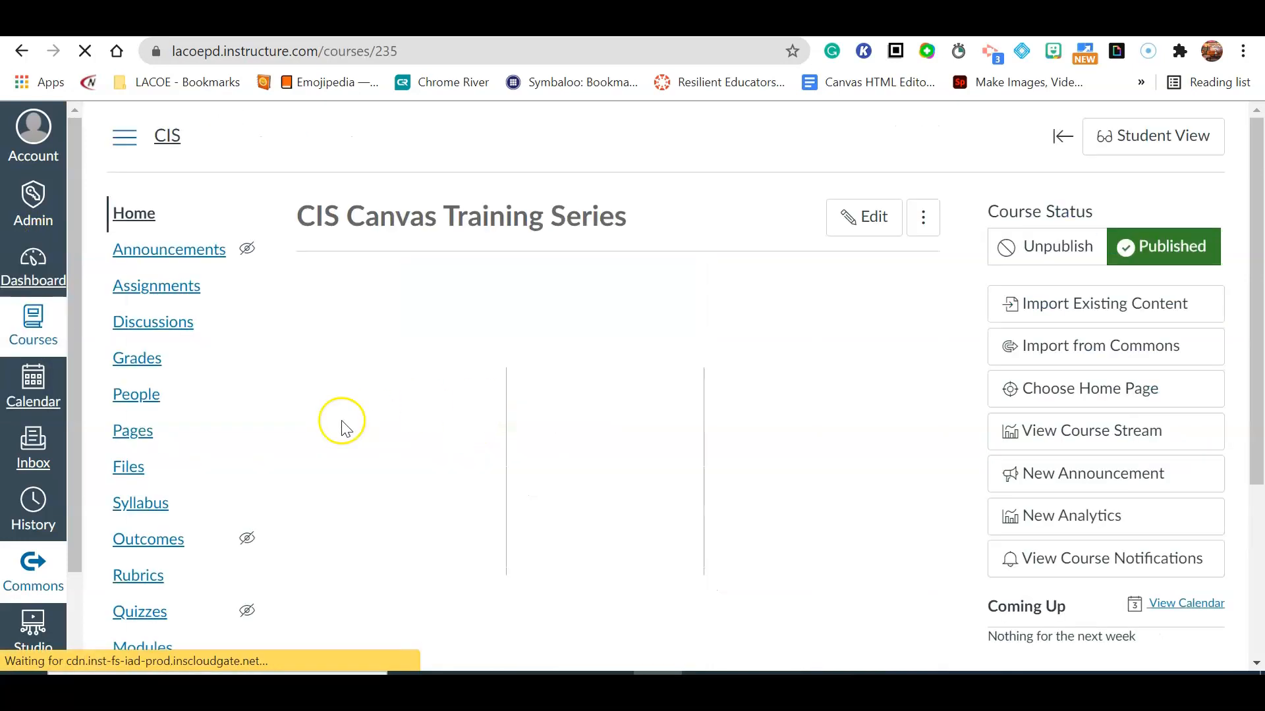
scroll(145, 372, down, 2)
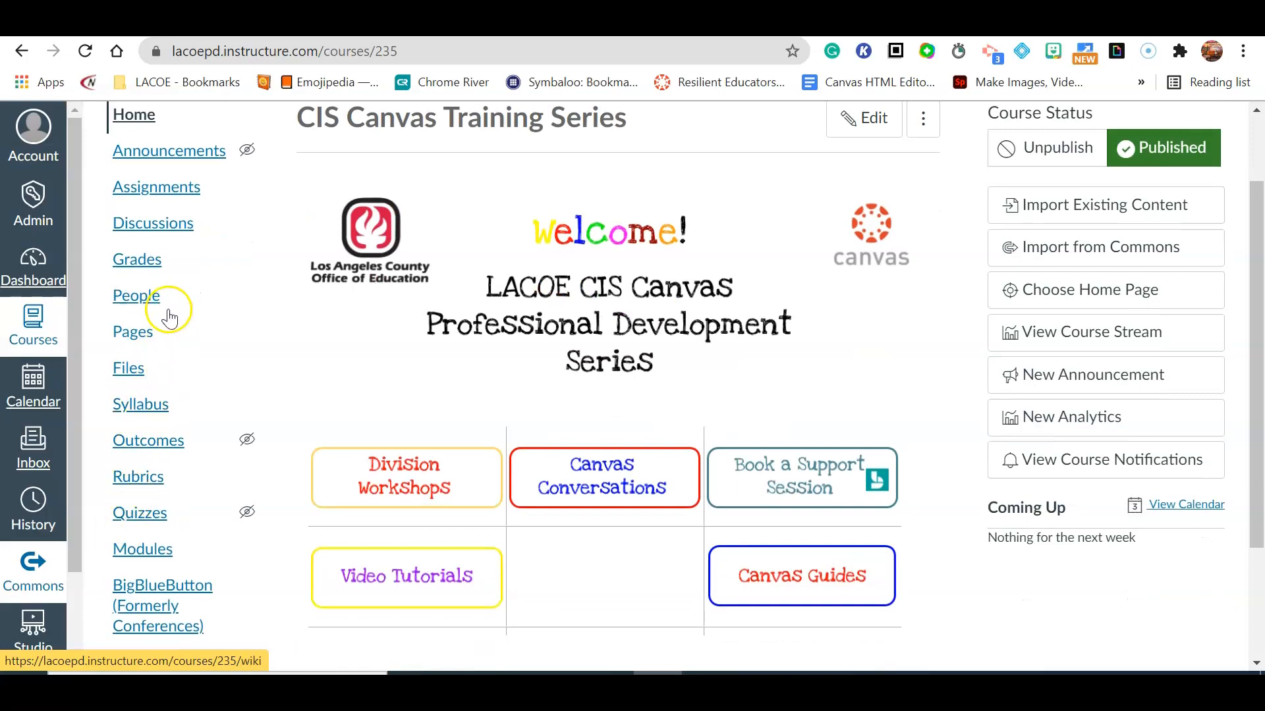
click(129, 549)
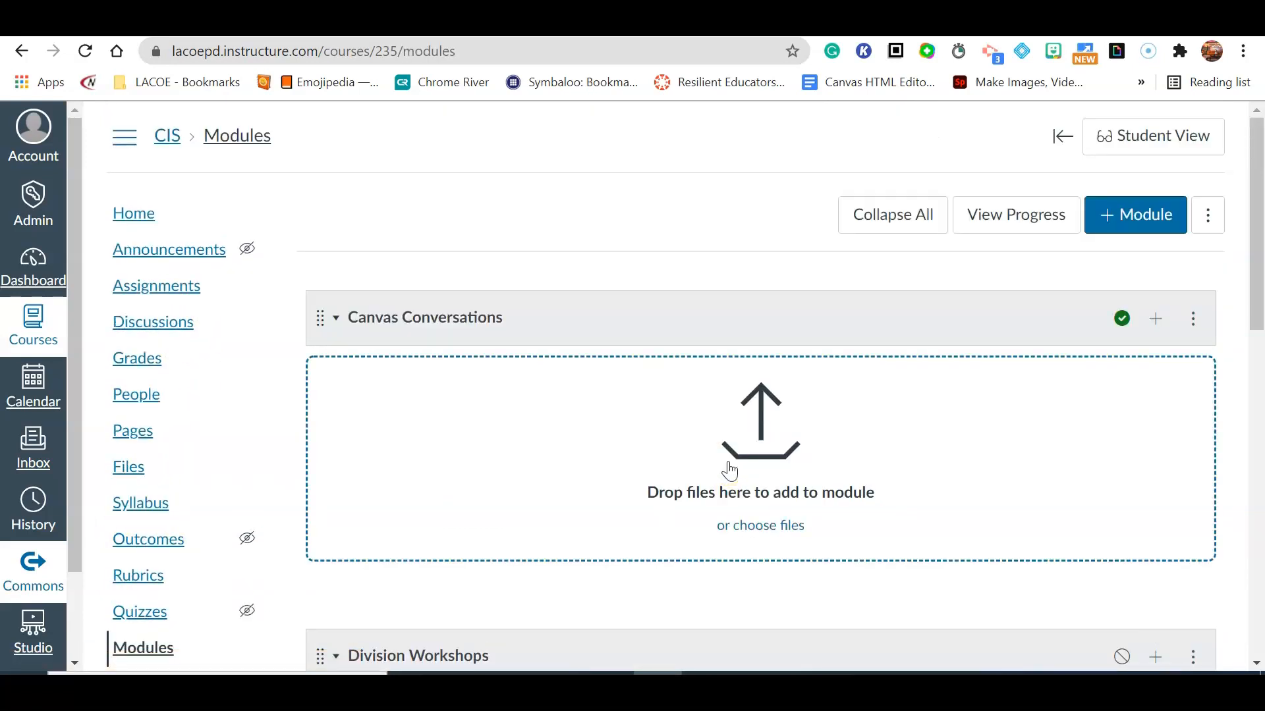
scroll(722, 285, down, 4)
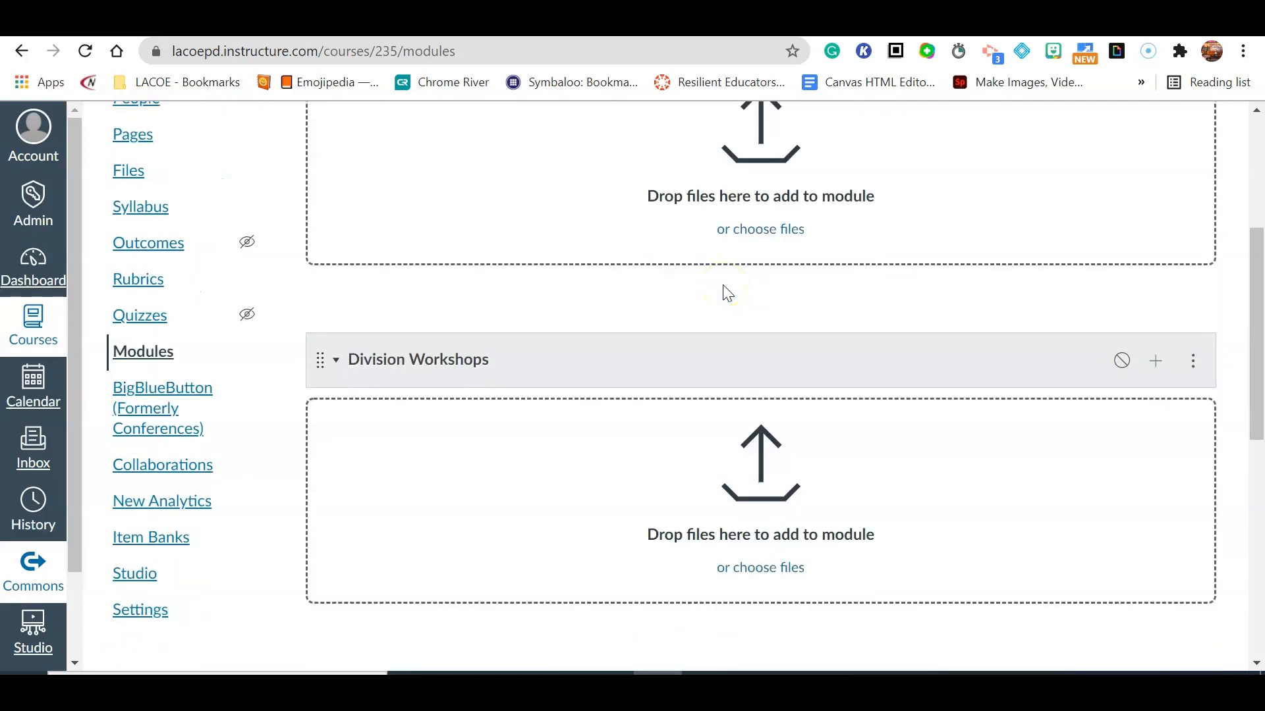
scroll(672, 257, down, 4)
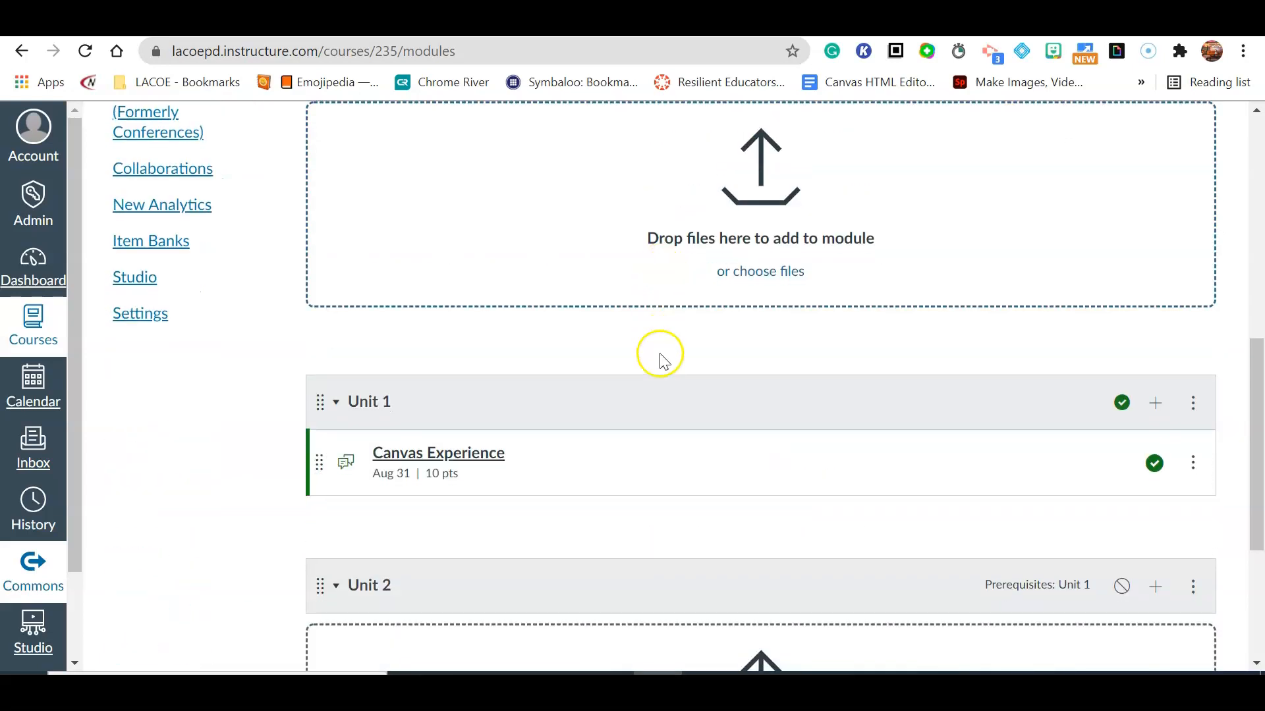
scroll(658, 369, down, 3)
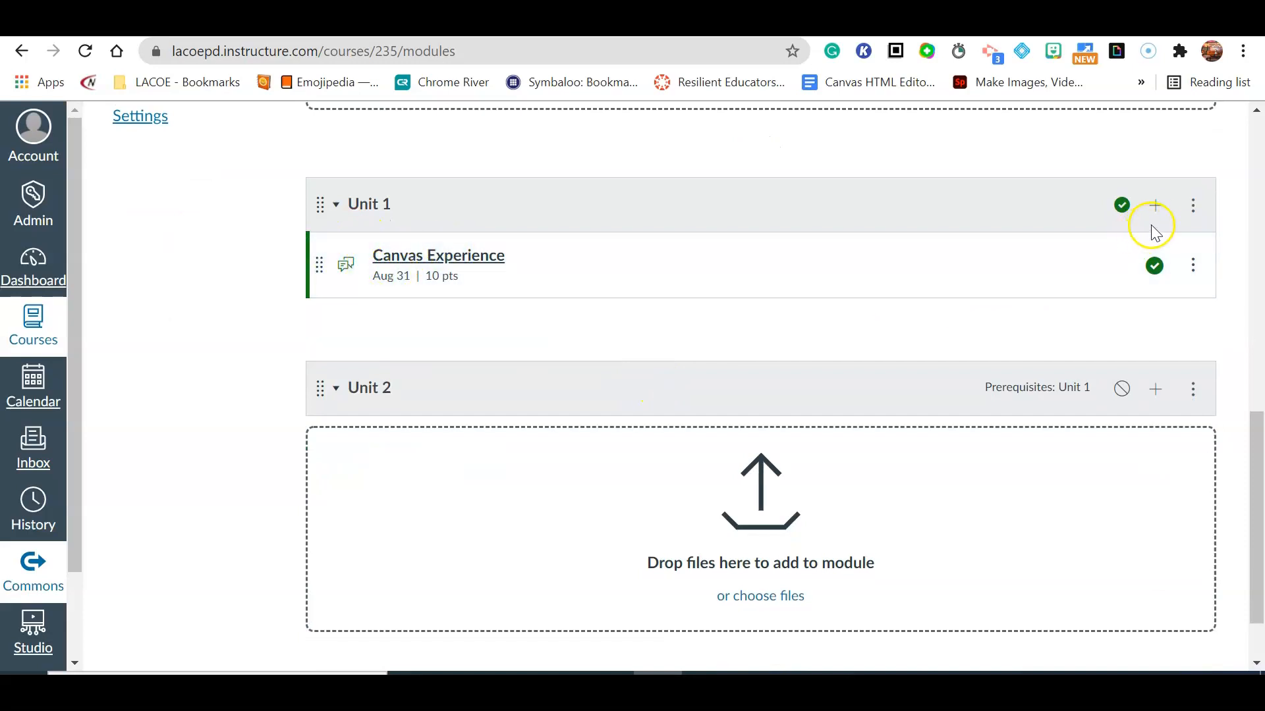
click(1157, 207)
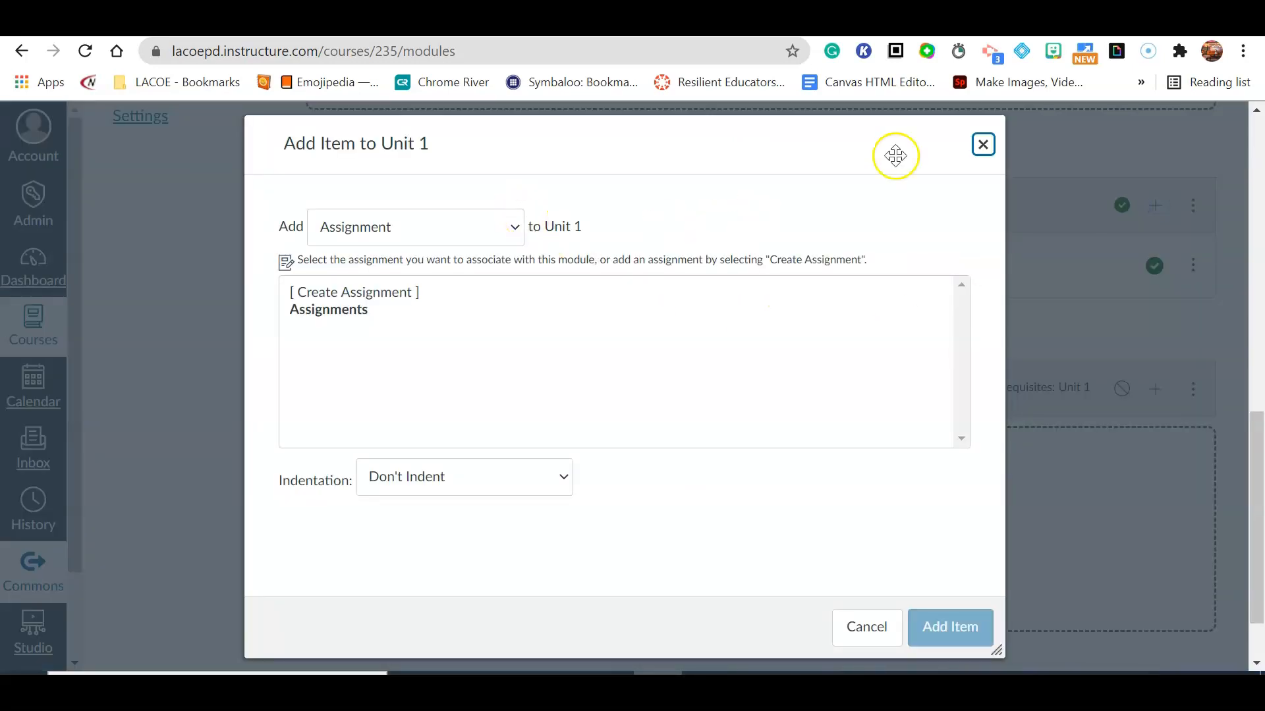
click(974, 147)
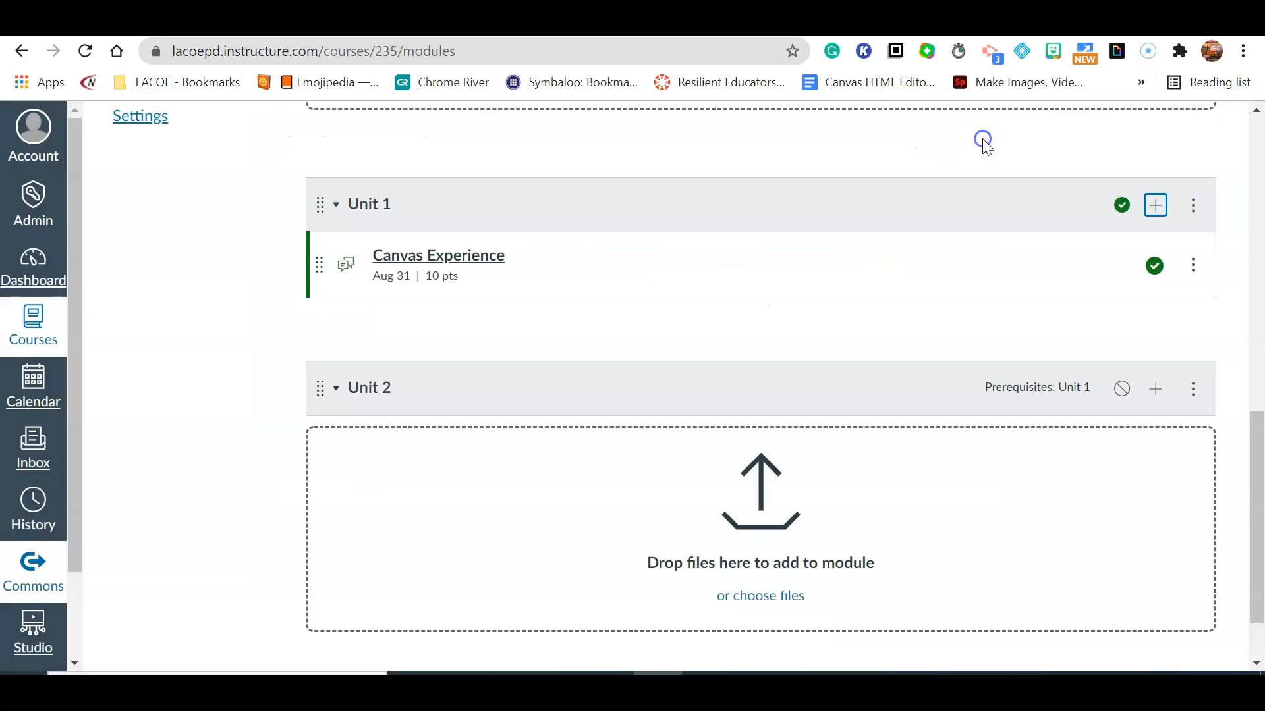
Add a new assignment named Ancient Egypt Map Assignment to the Unit 1 module.
click(1157, 207)
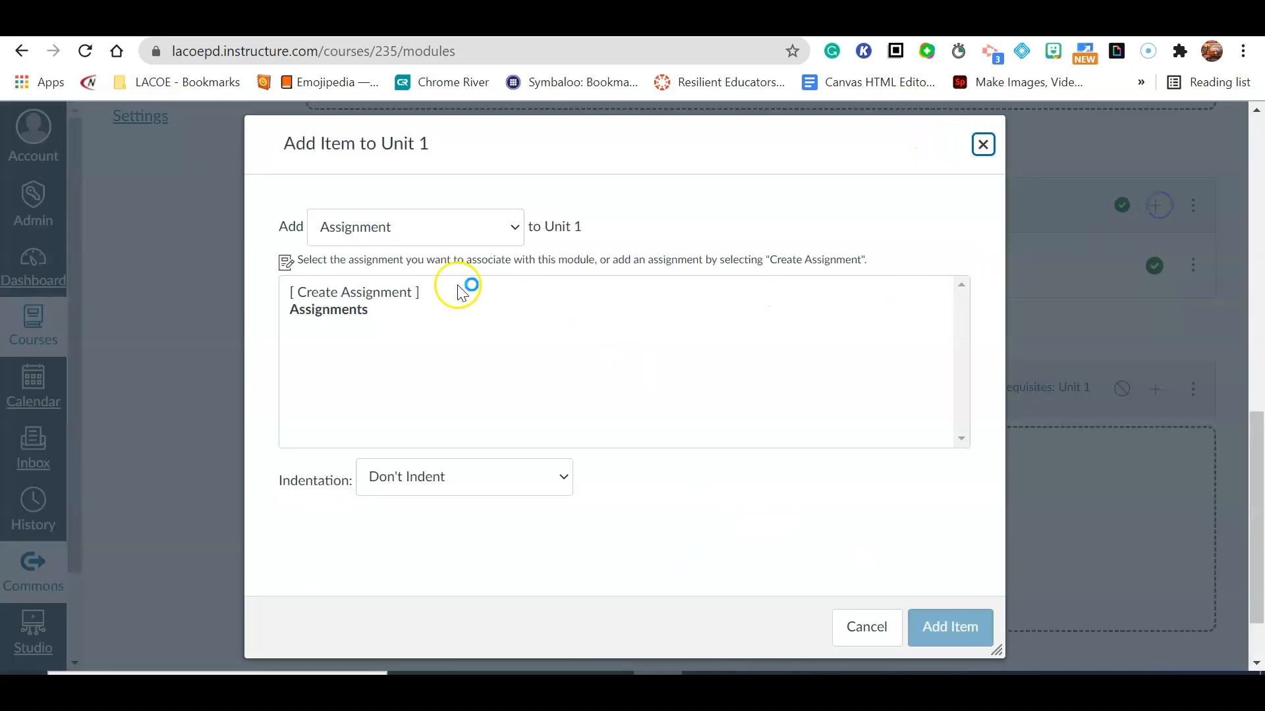
click(474, 227)
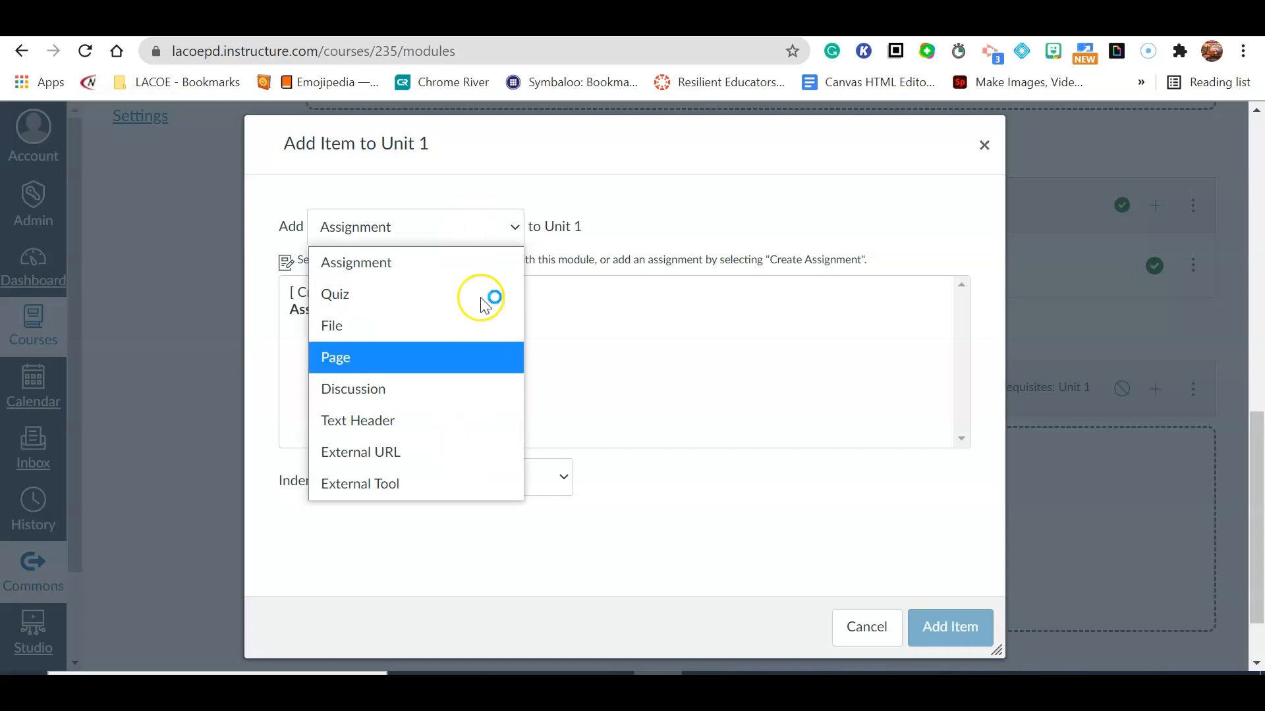
click(464, 264)
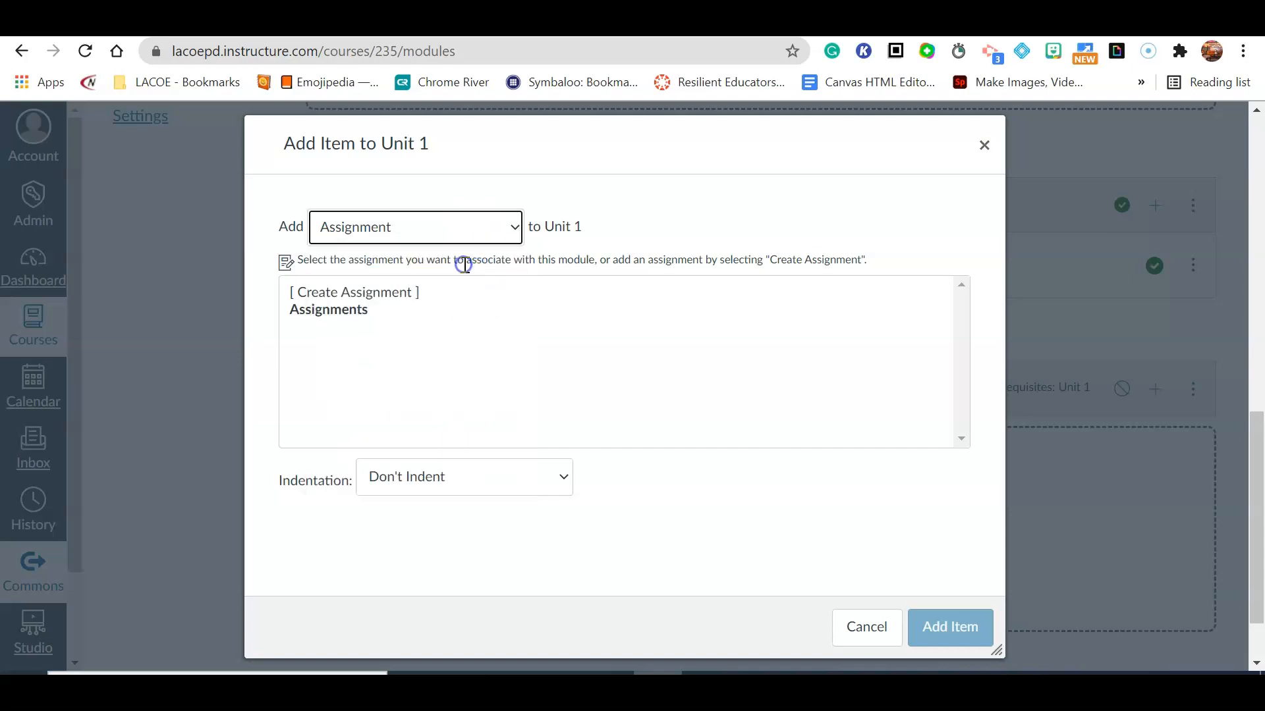
click(360, 297)
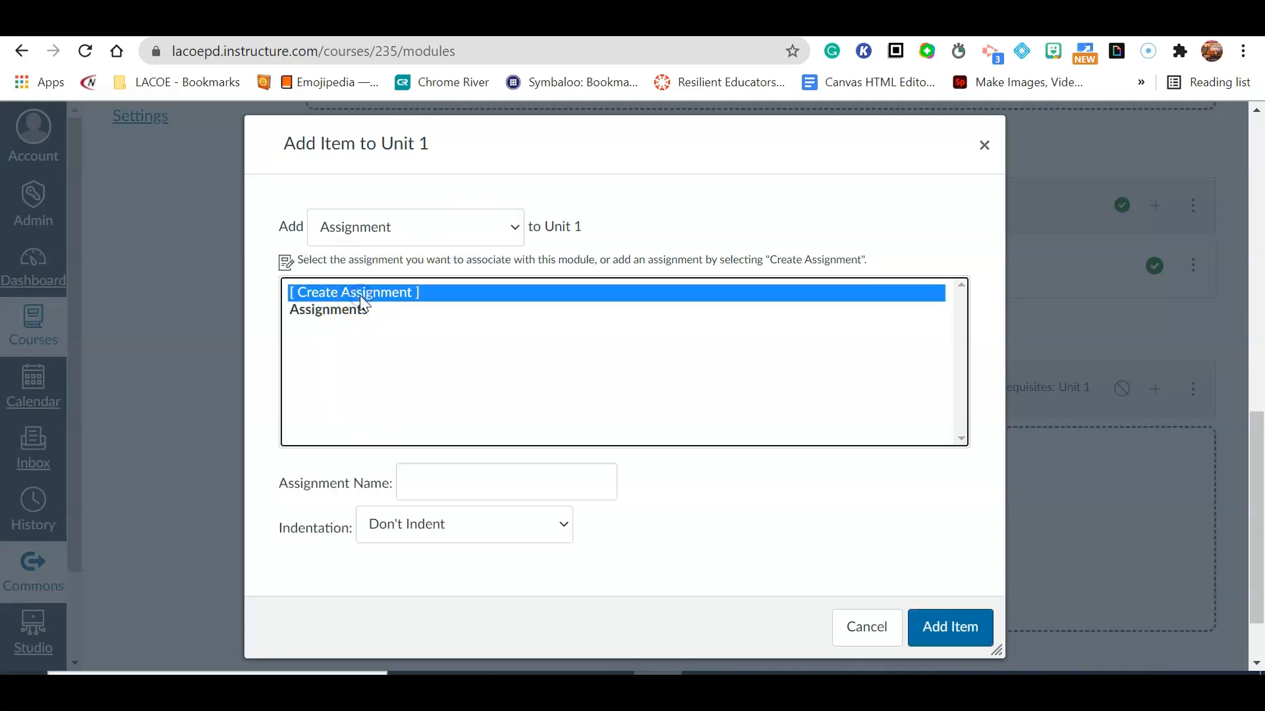
click(427, 468)
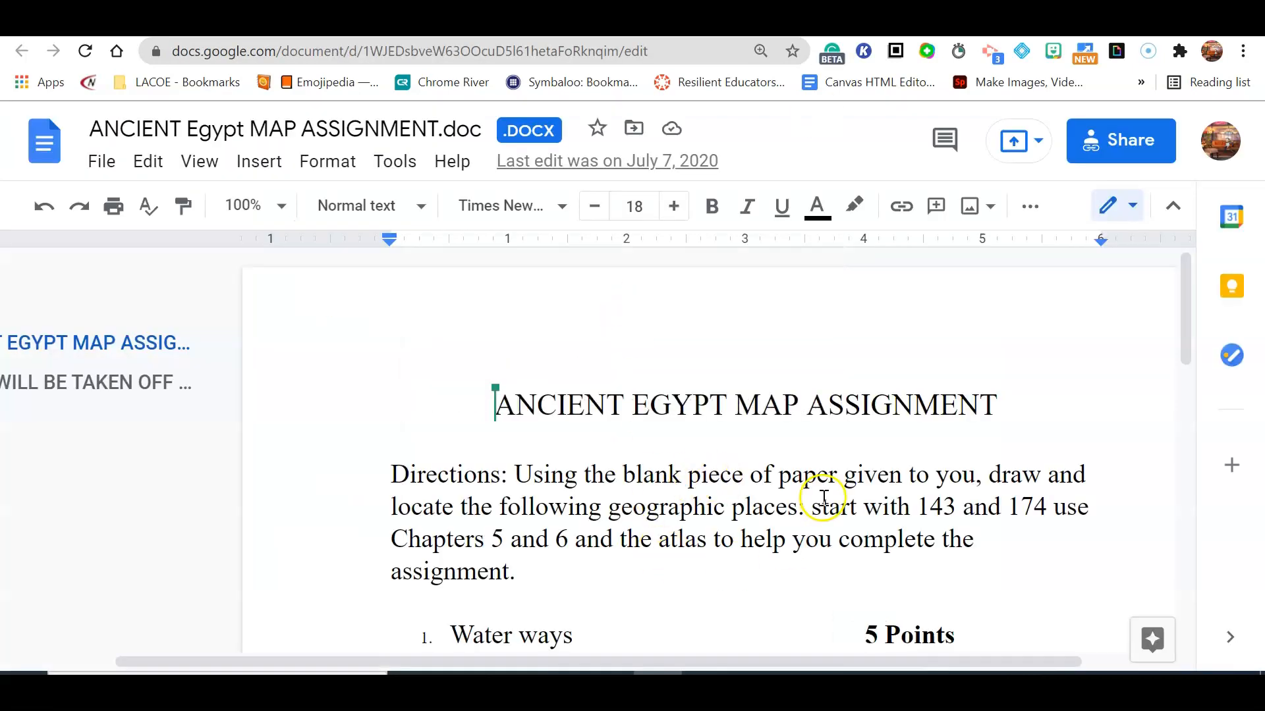
click(683, 532)
scroll(687, 530, down, 8)
scroll(687, 529, up, 9)
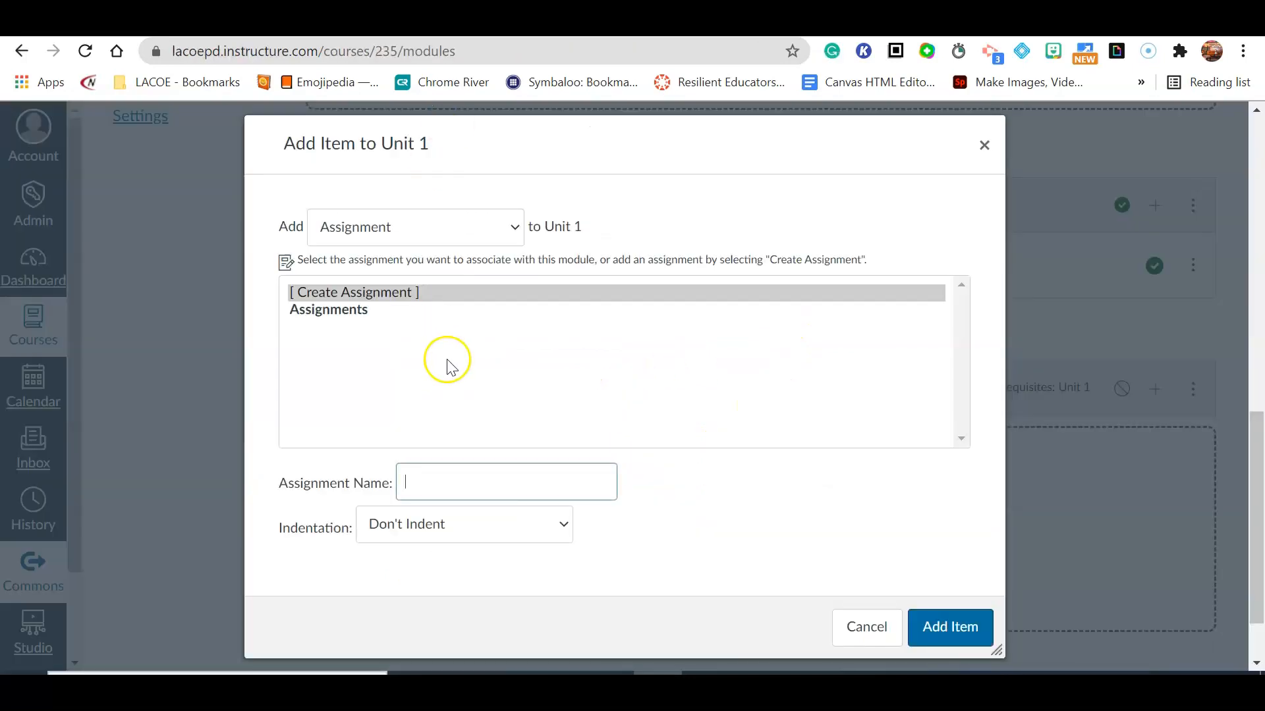
text(Ancient Egypt Map Assignment)
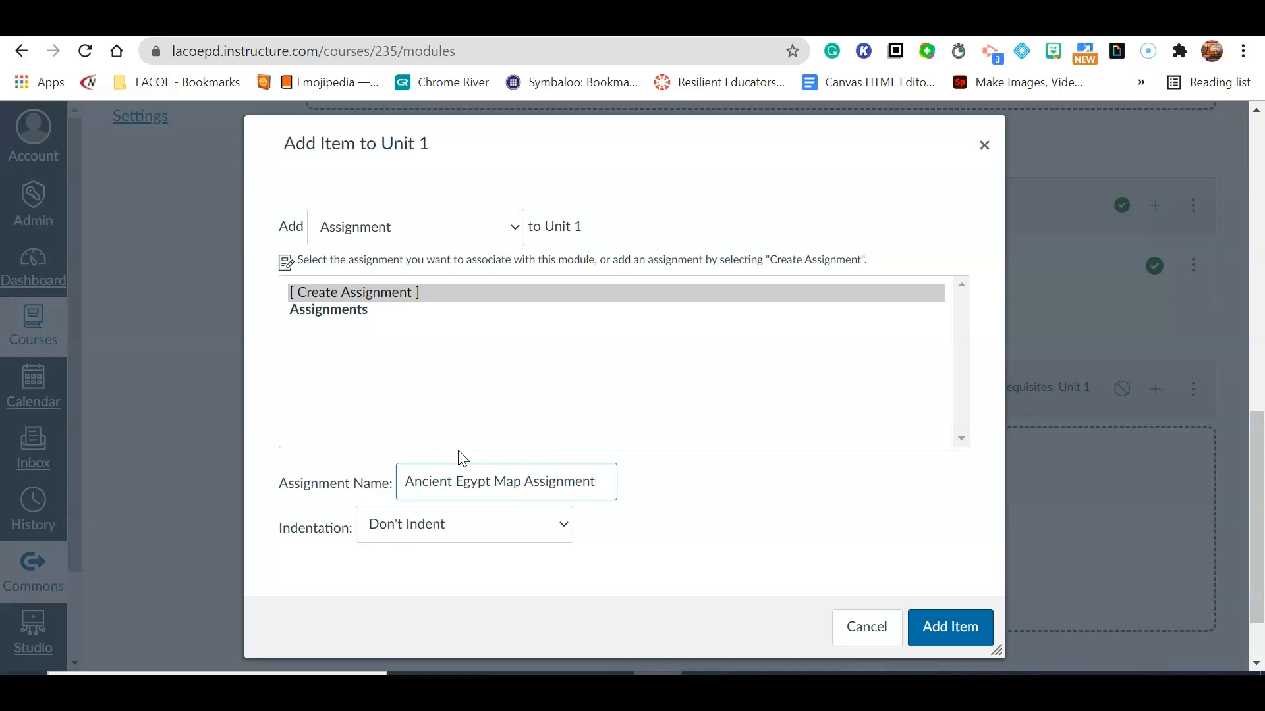
click(941, 642)
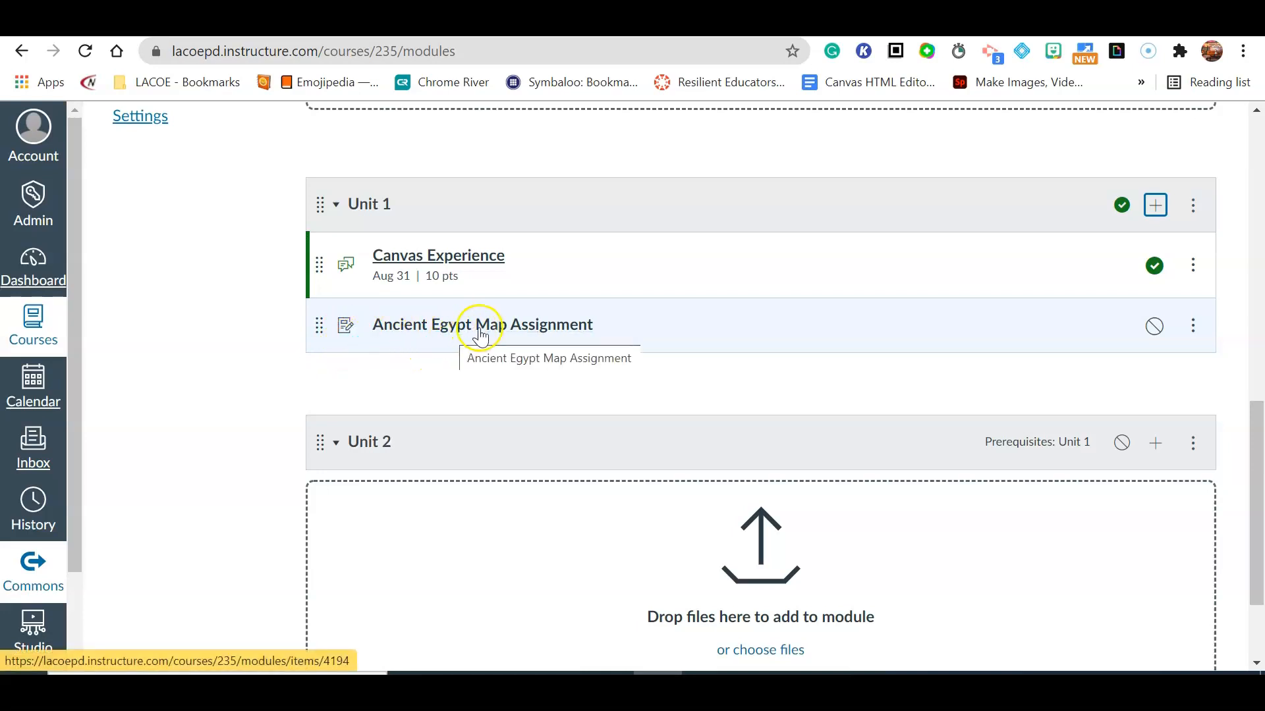
Open the Ancient Egypt Map Assignment for editing and place the cursor in its description editor.
click(525, 327)
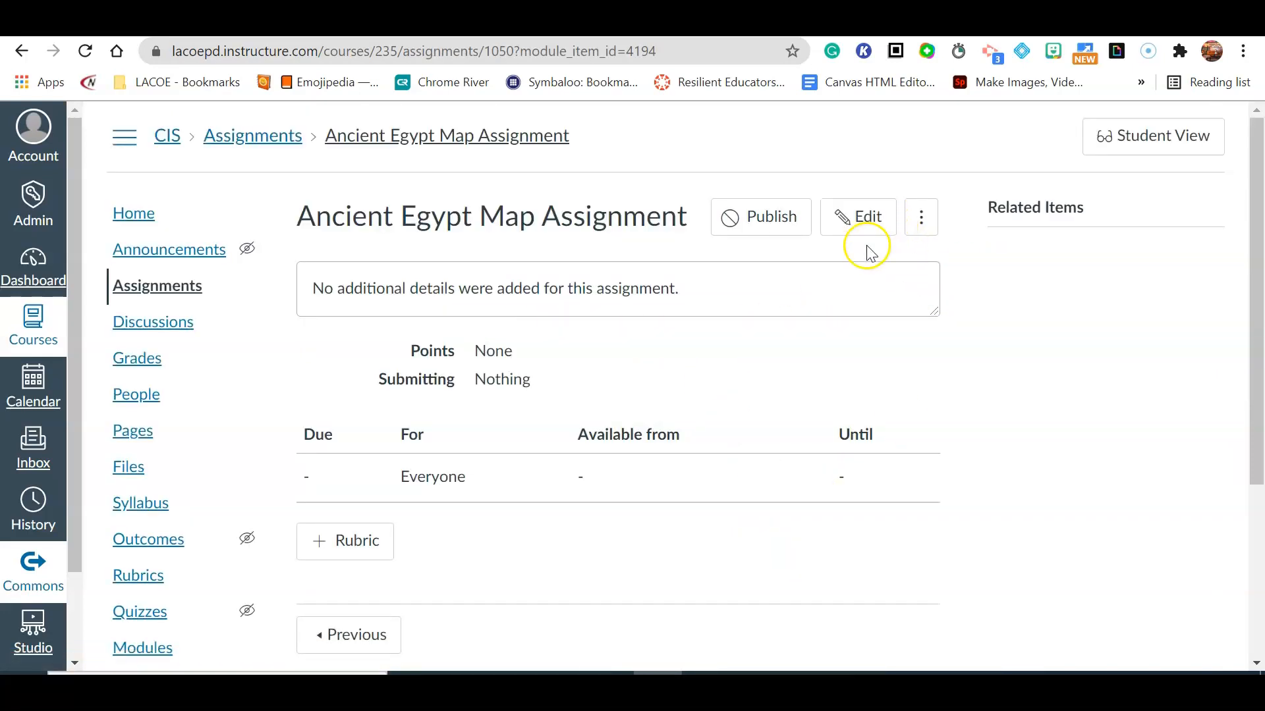
click(864, 224)
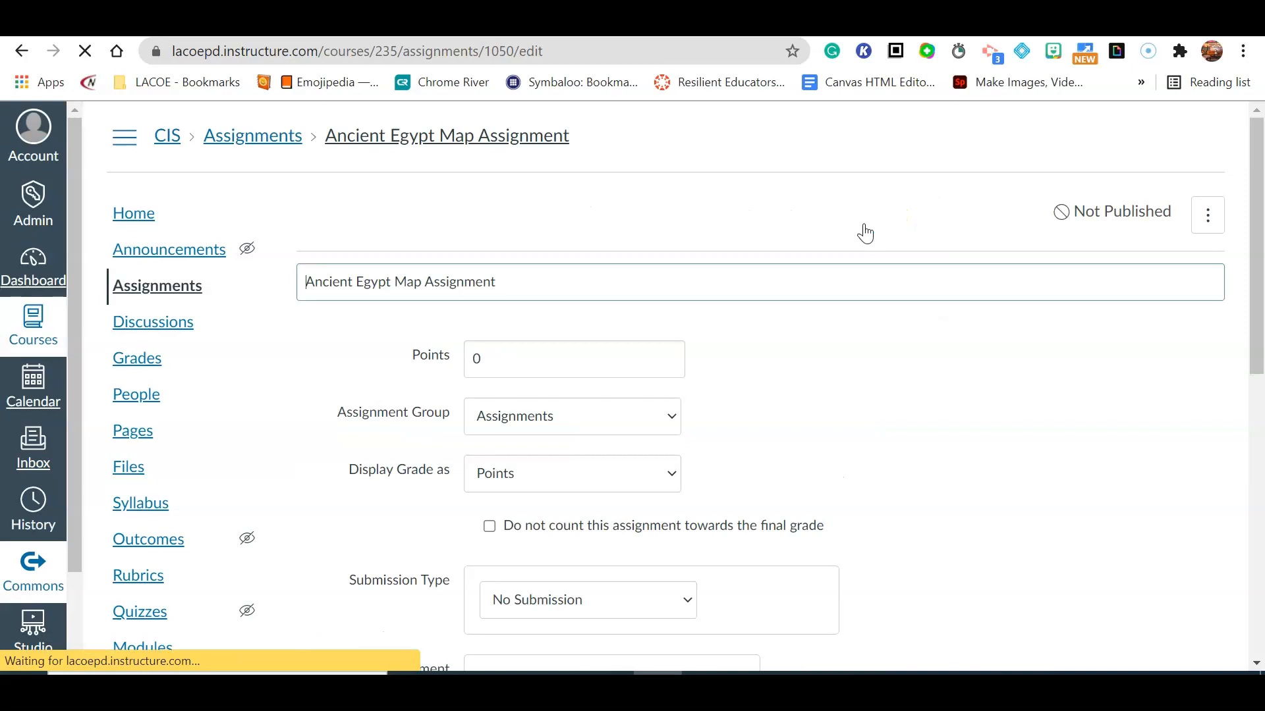
scroll(672, 409, down, 1)
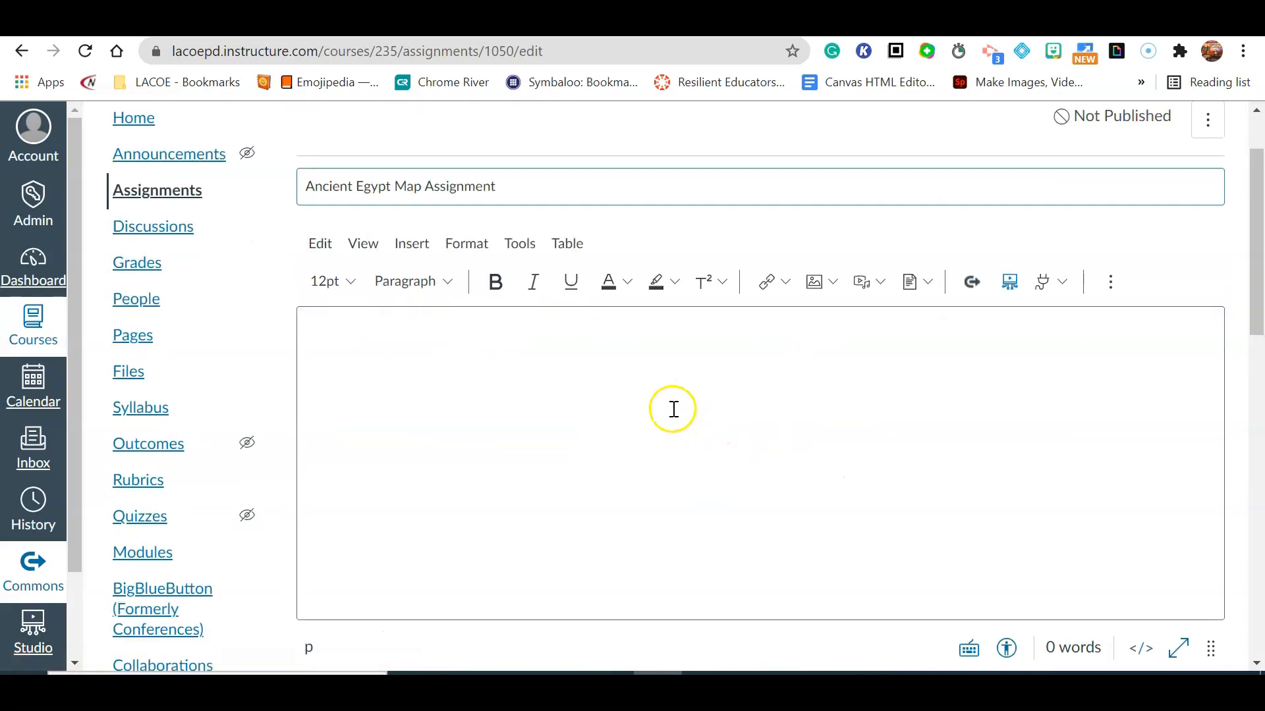
click(336, 346)
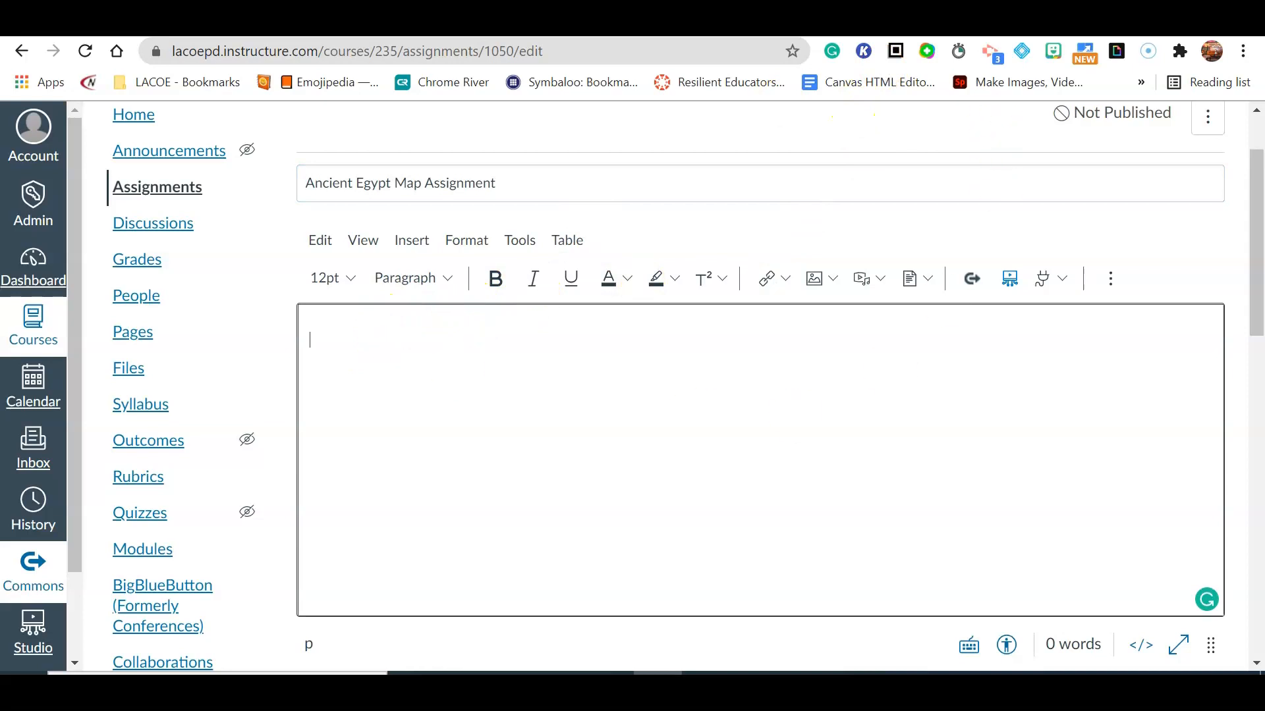
Select all the text in the ANCIENT Egypt MAP ASSIGNMENT Google Doc.
click(909, 25)
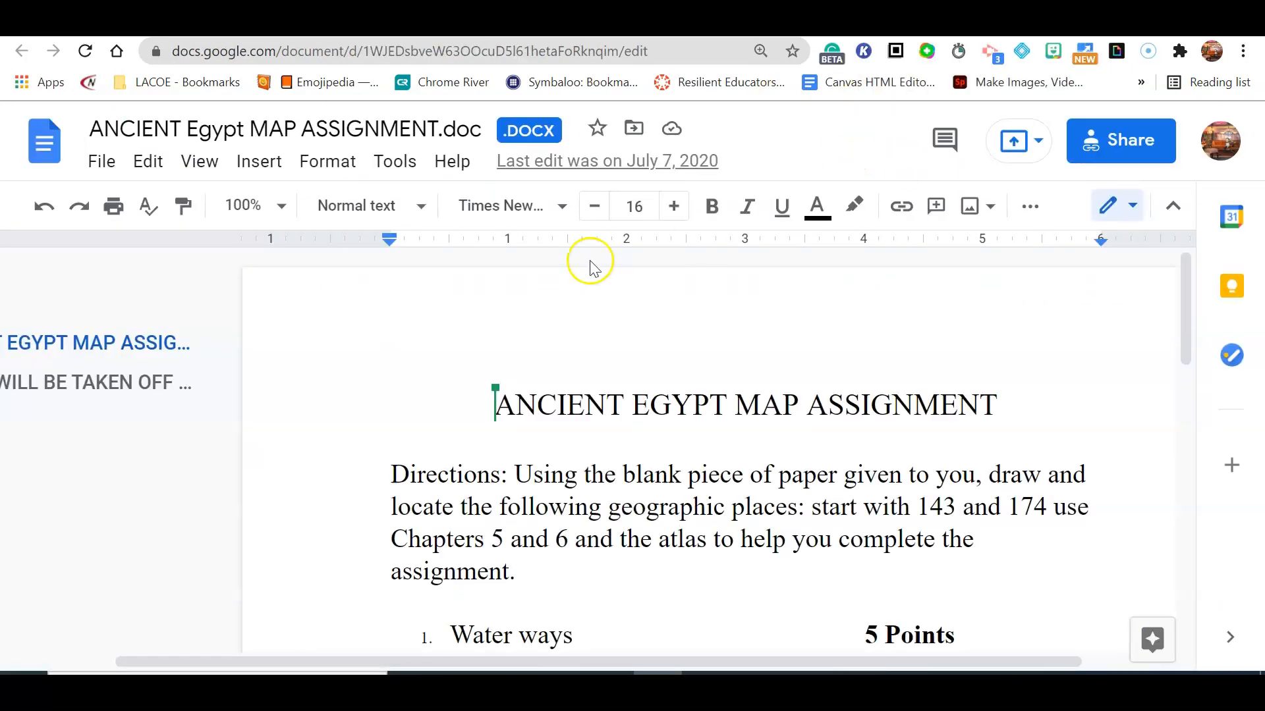
key(ctrl+a)
scroll(791, 247, down, 5)
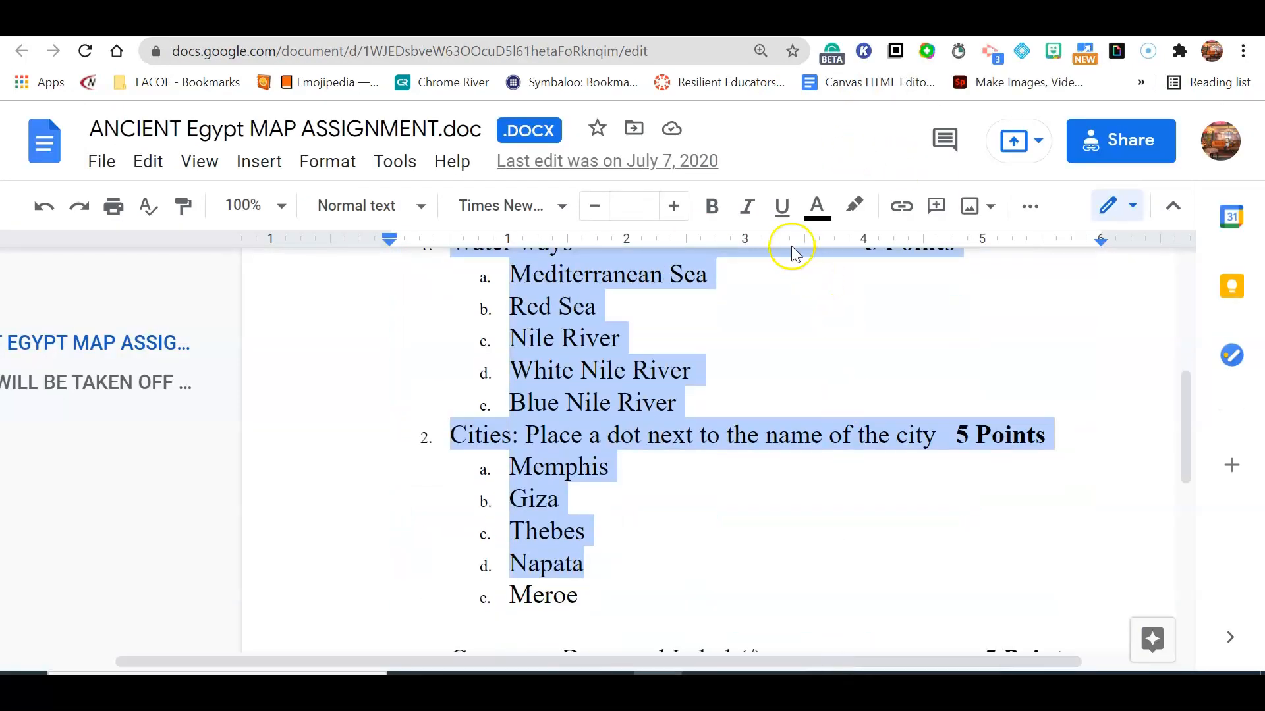
click(454, 25)
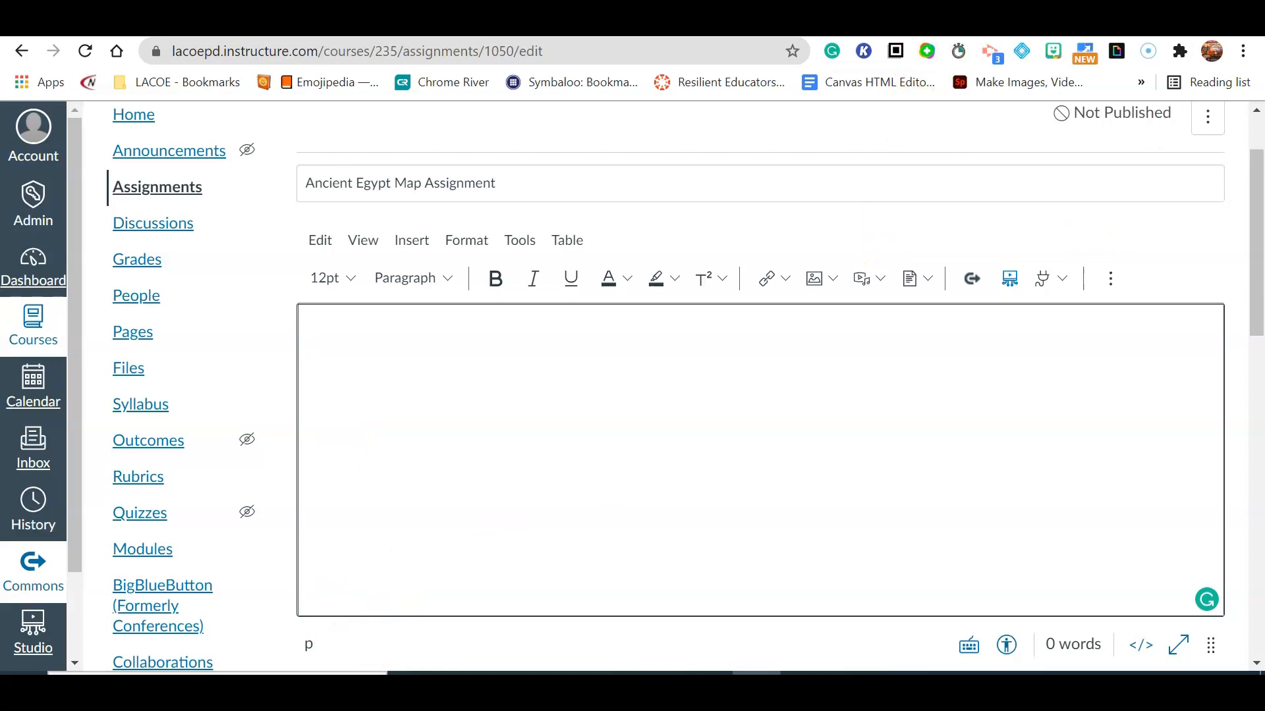
click(922, 25)
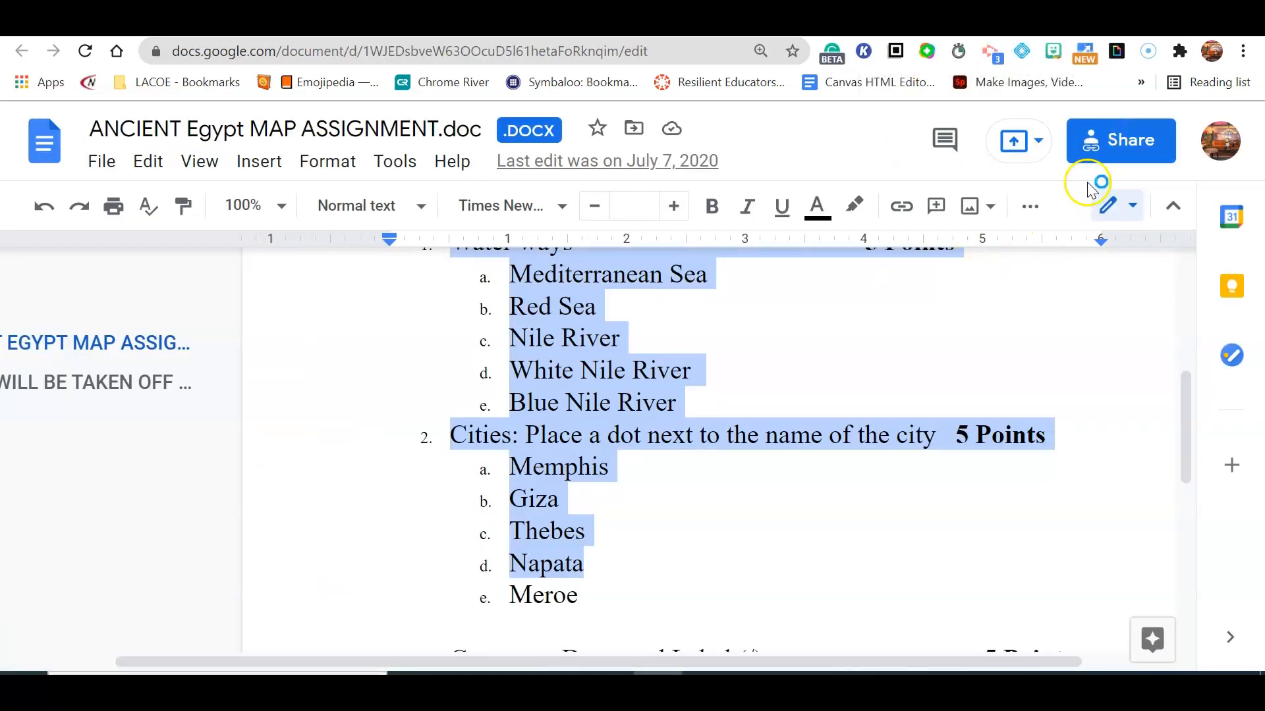
Copy the Google Doc's shareable link and return to the assignment editor.
click(1101, 154)
scroll(684, 469, down, 5)
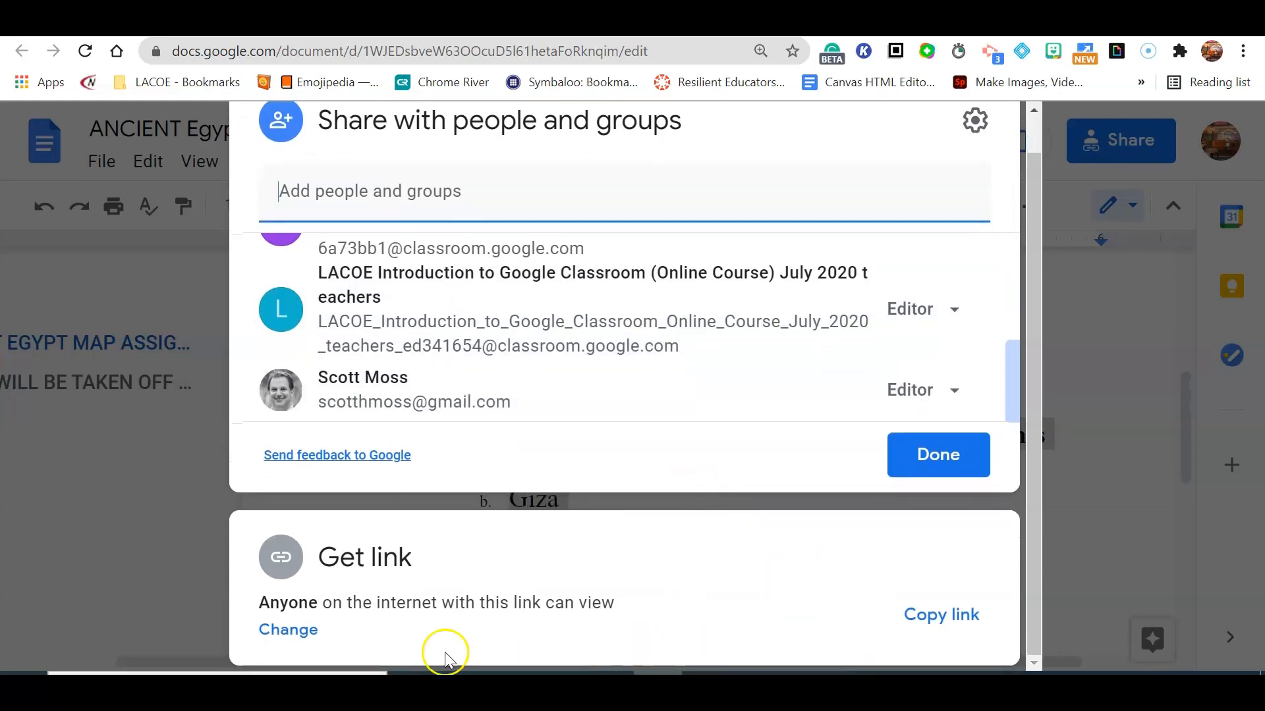
click(931, 634)
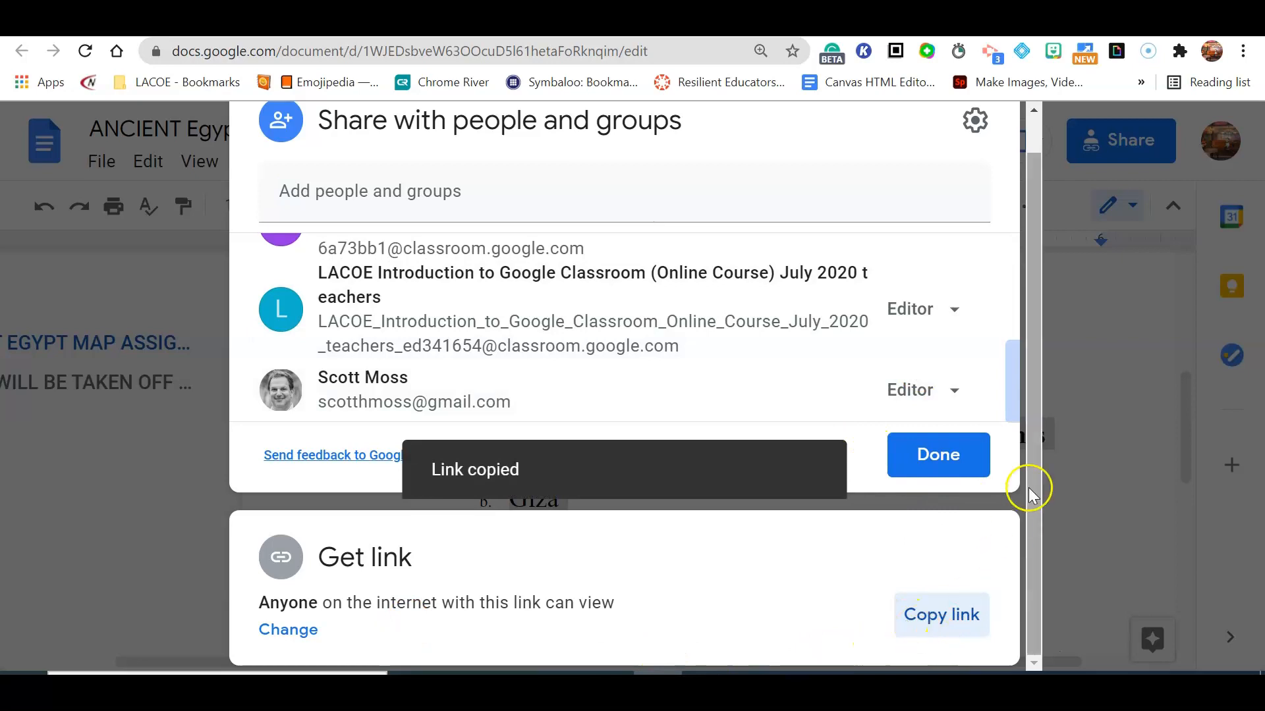
click(1104, 476)
scroll(580, 465, up, 1)
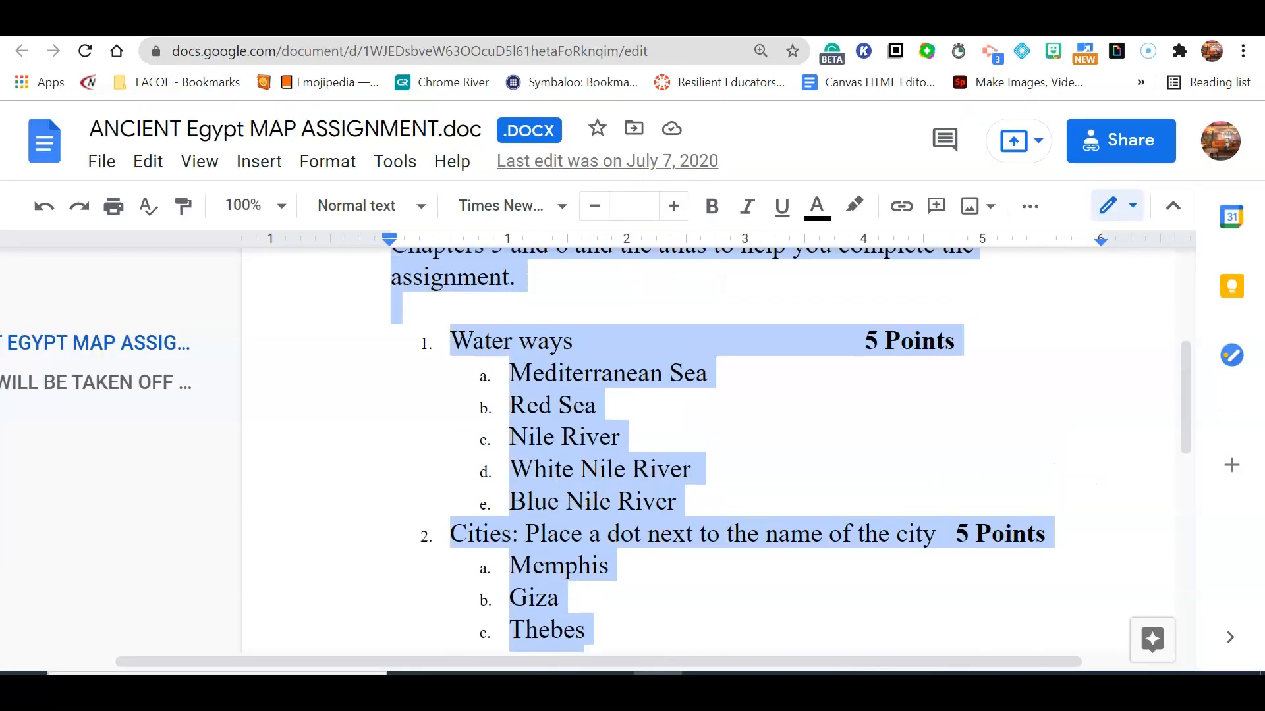
click(474, 21)
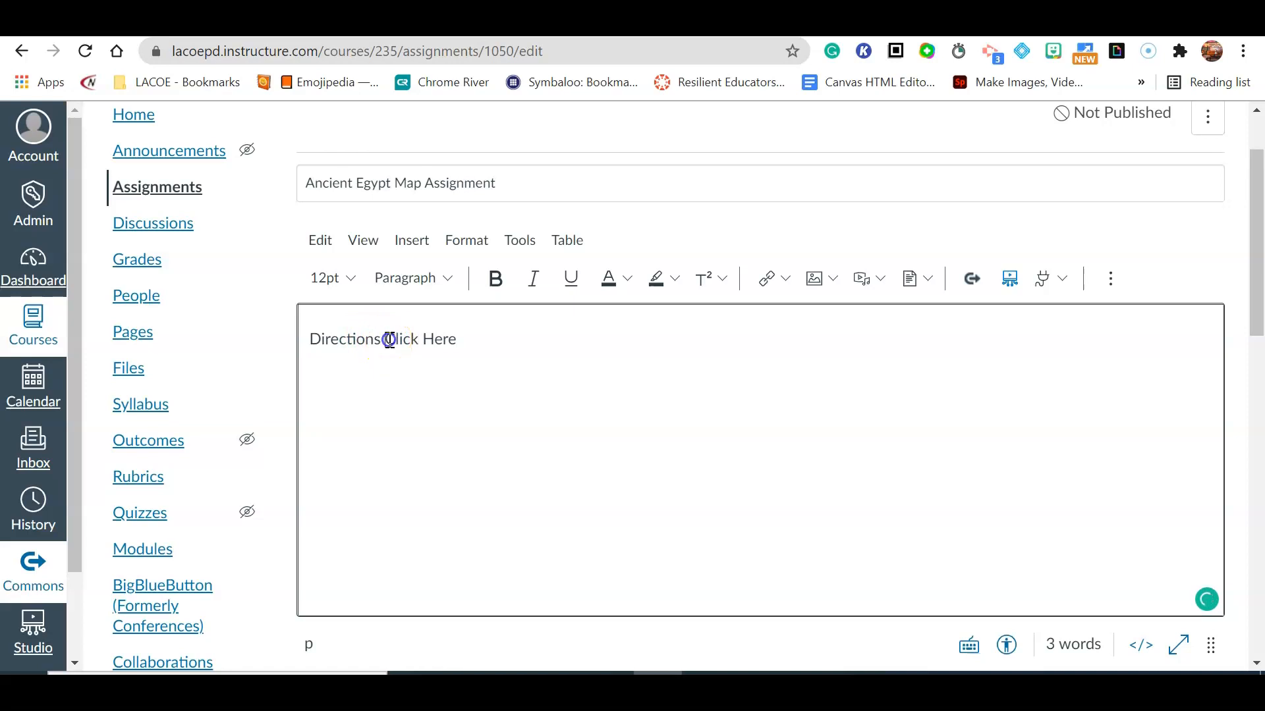
Turn the "Click Here" text into a link to the copied Google Doc URL.
drag(386, 338, 490, 351)
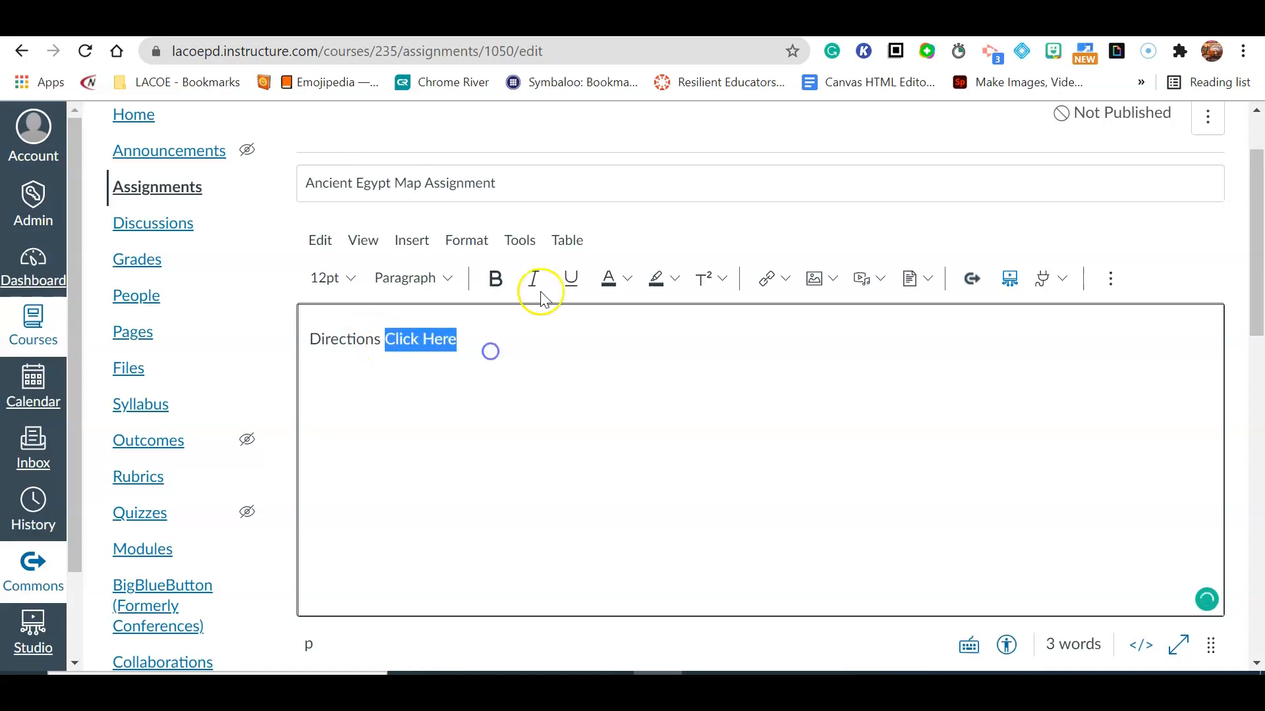
click(764, 278)
click(388, 437)
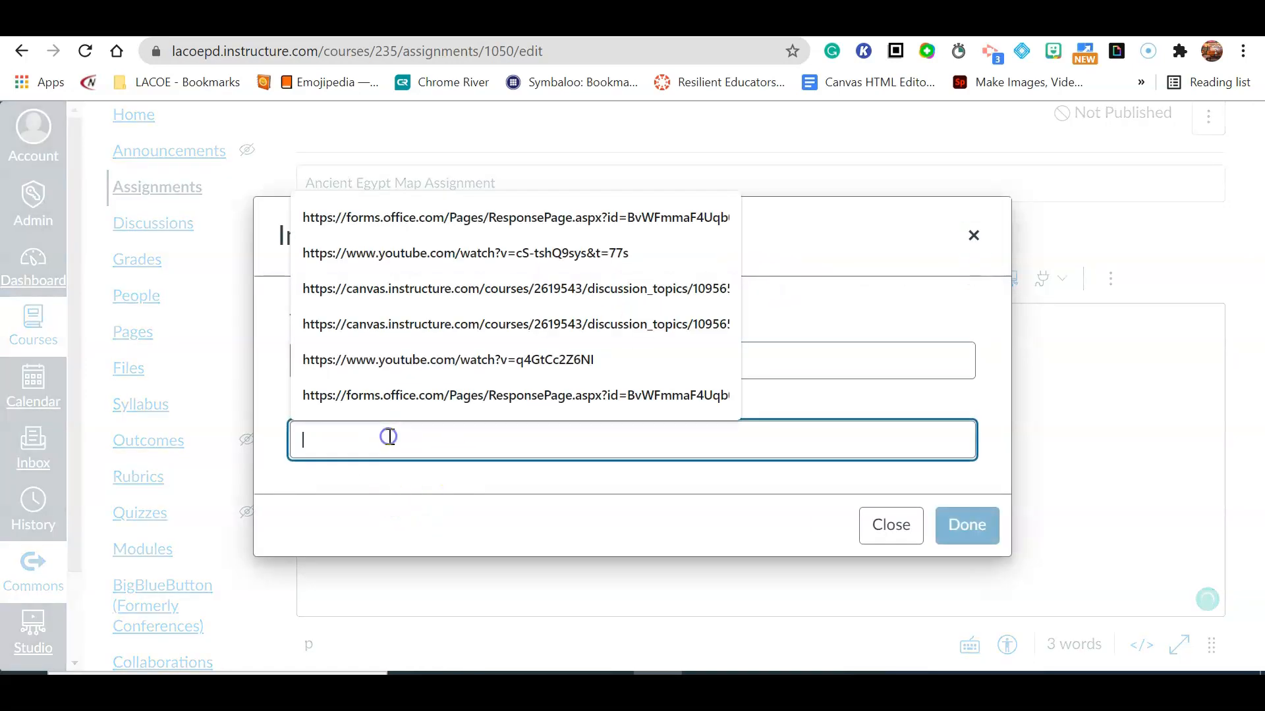
right_click(389, 437)
click(491, 282)
click(967, 531)
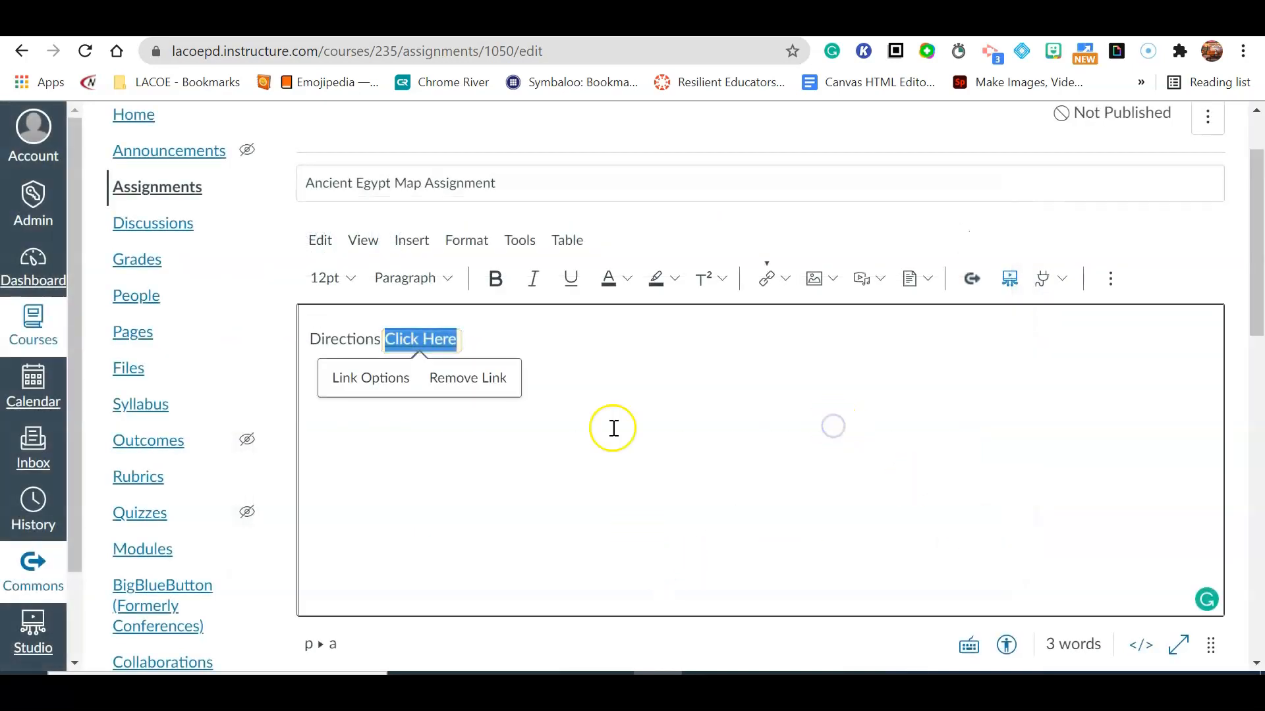
Add Turn In instructions below the directions: "Open up assignment", "Click Submit Assignment", "Insert link" as dashed lines.
scroll(627, 405, down, 1)
scroll(628, 405, down, 1)
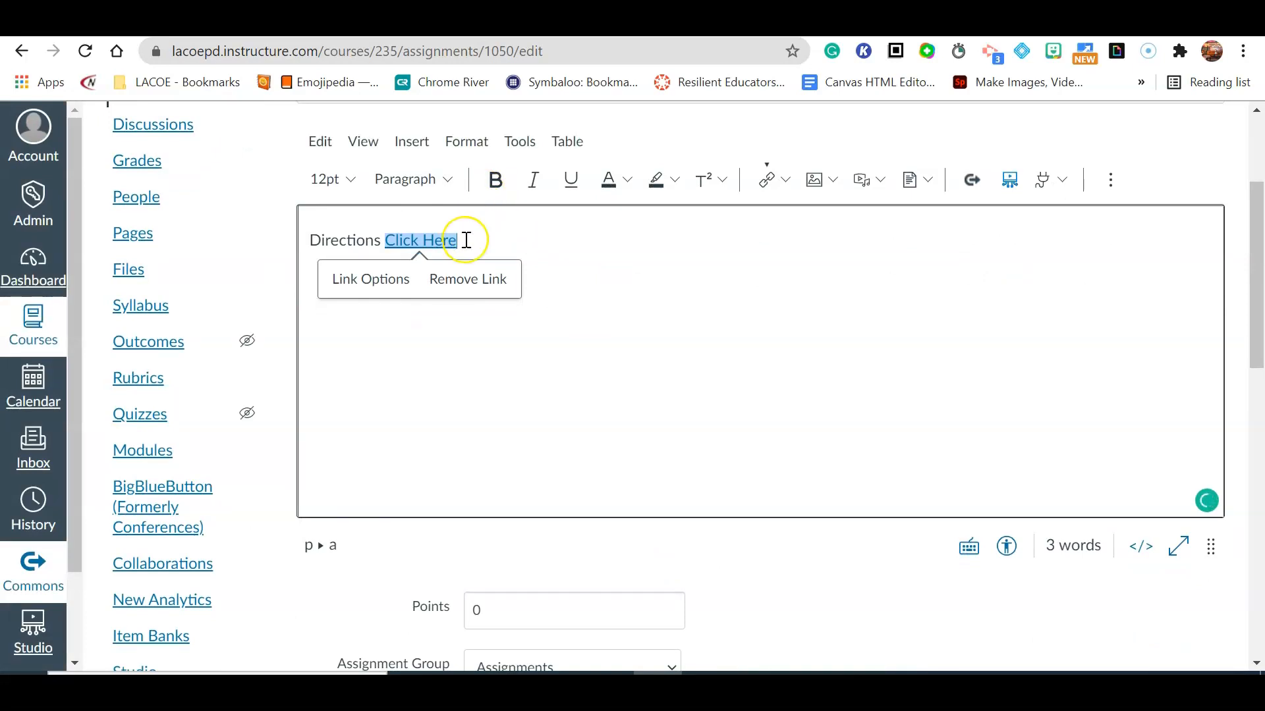
key(Return)
key(Return)
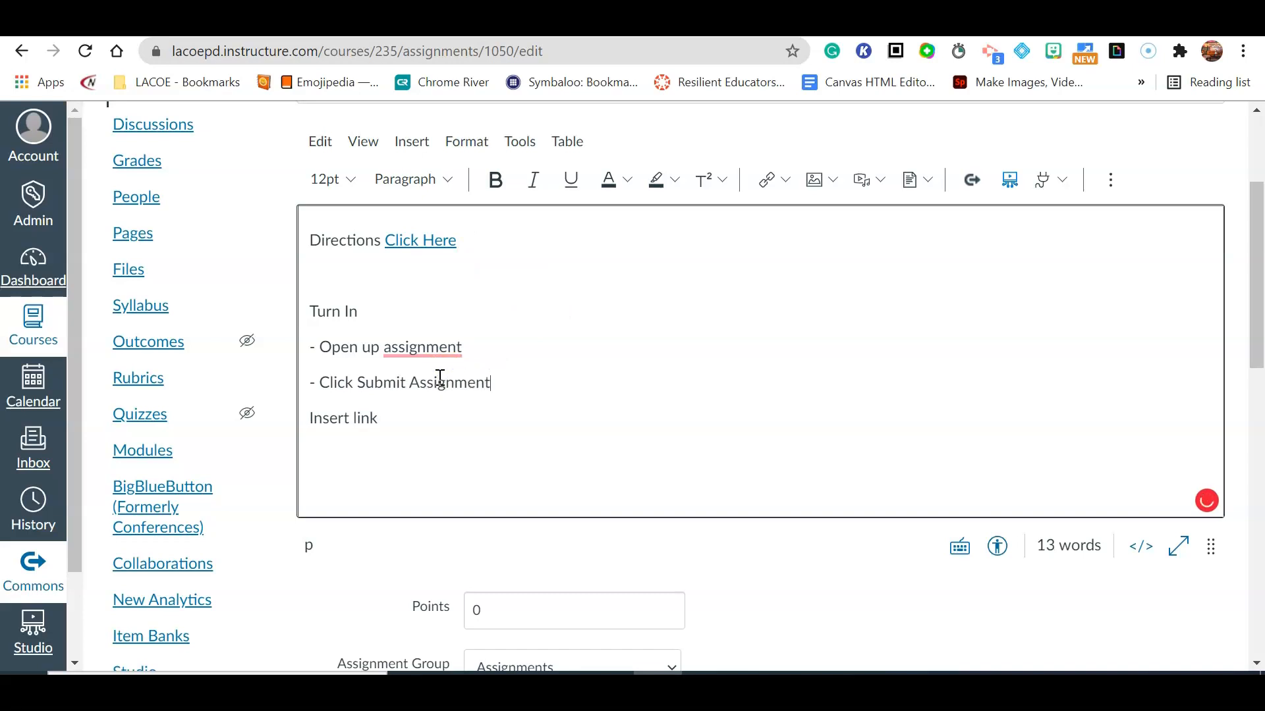
click(313, 421)
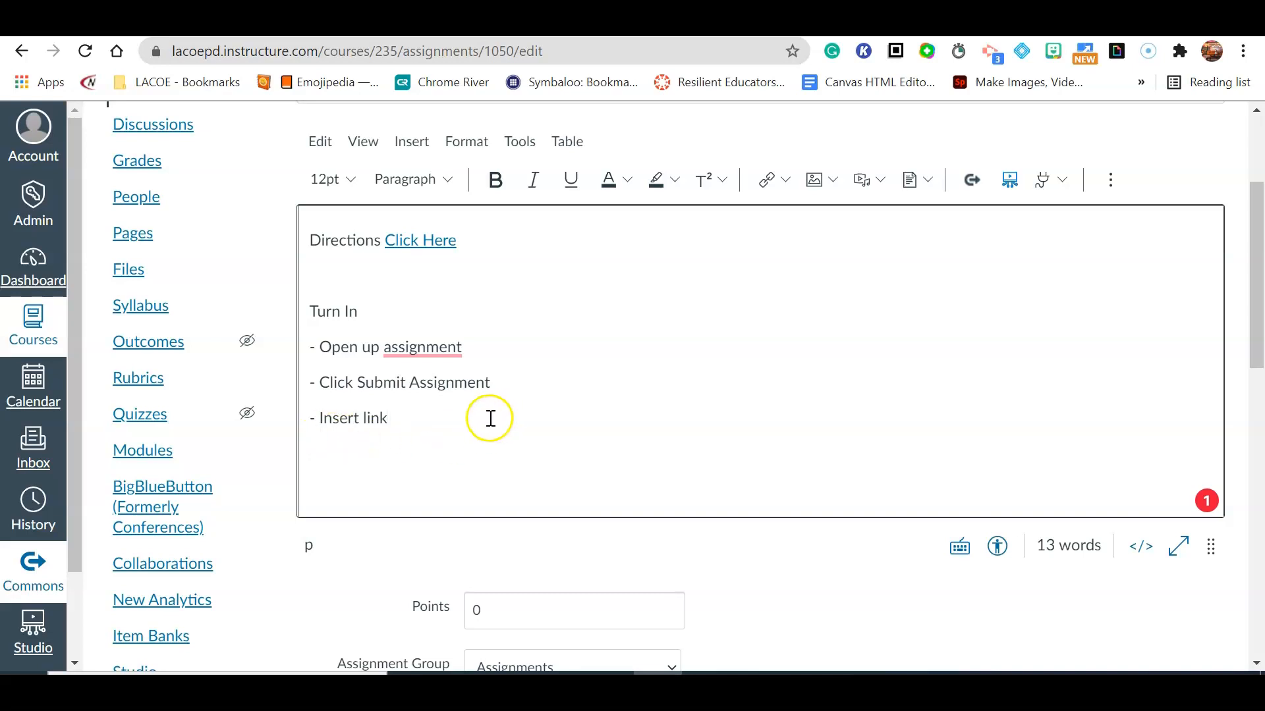
Set the assignment's points to 35.
scroll(421, 418, down, 3)
click(472, 413)
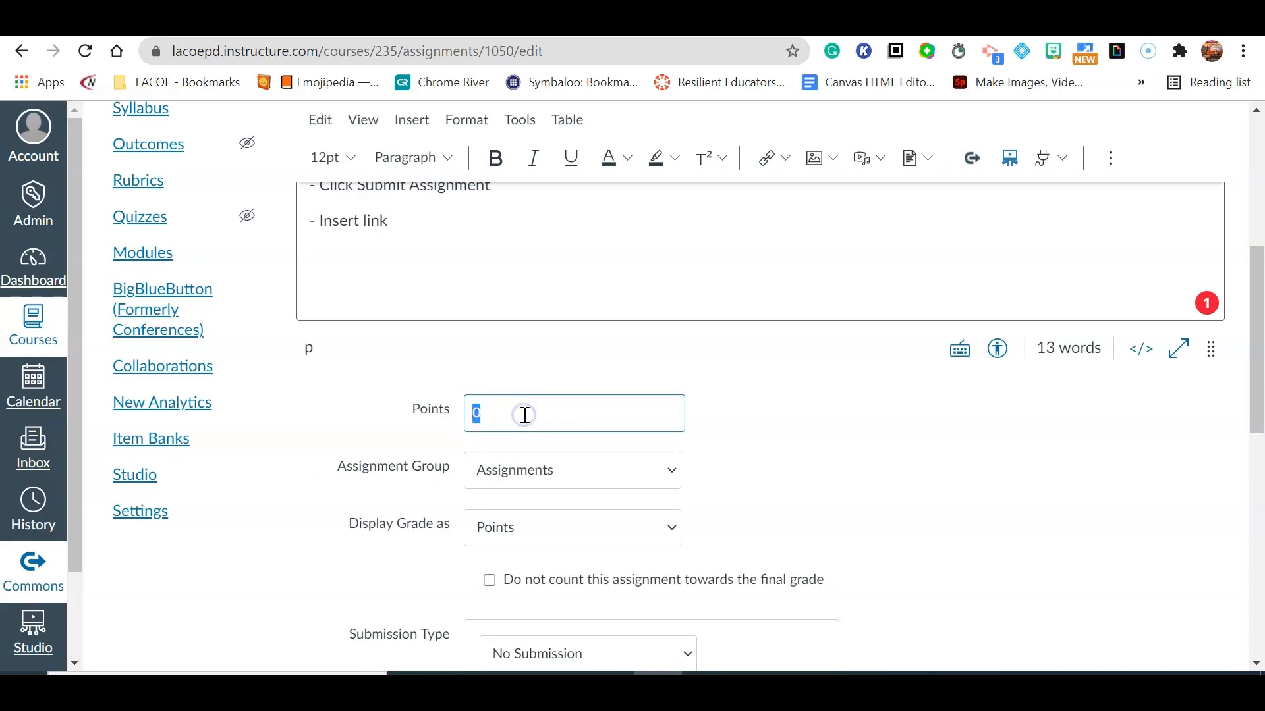
click(820, 412)
click(625, 474)
scroll(619, 476, down, 3)
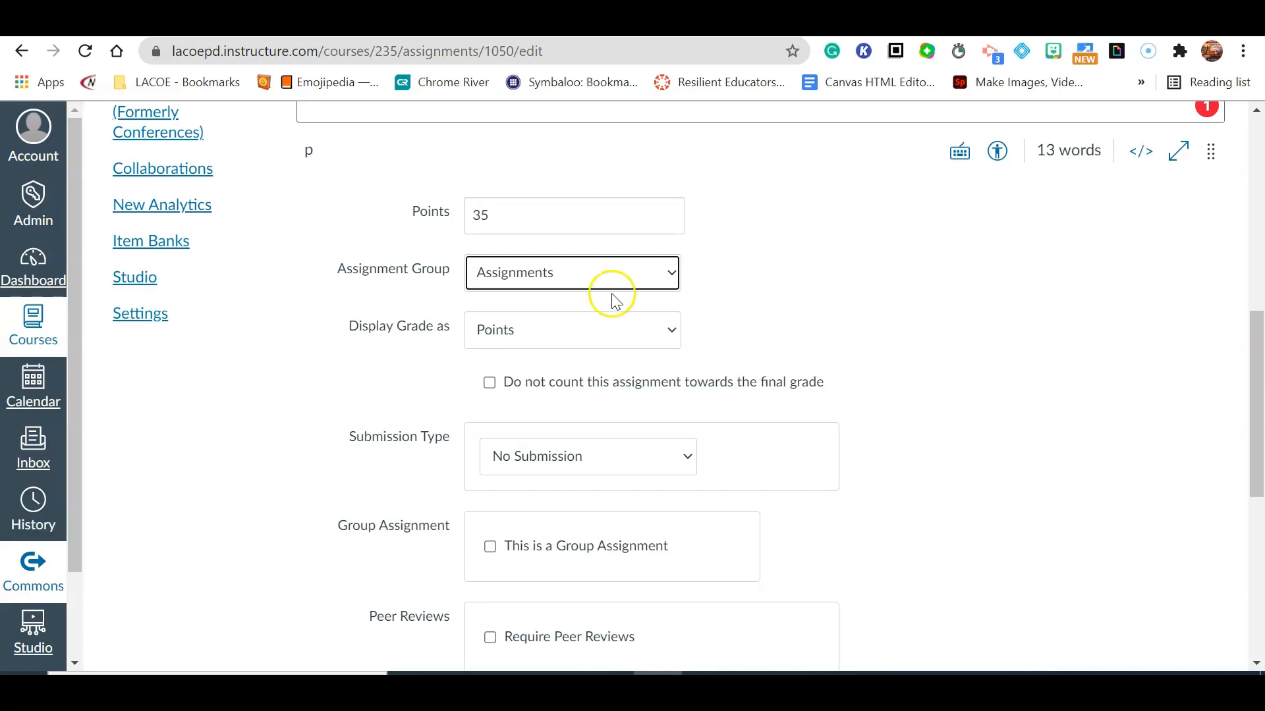
drag(347, 270, 896, 301)
click(896, 302)
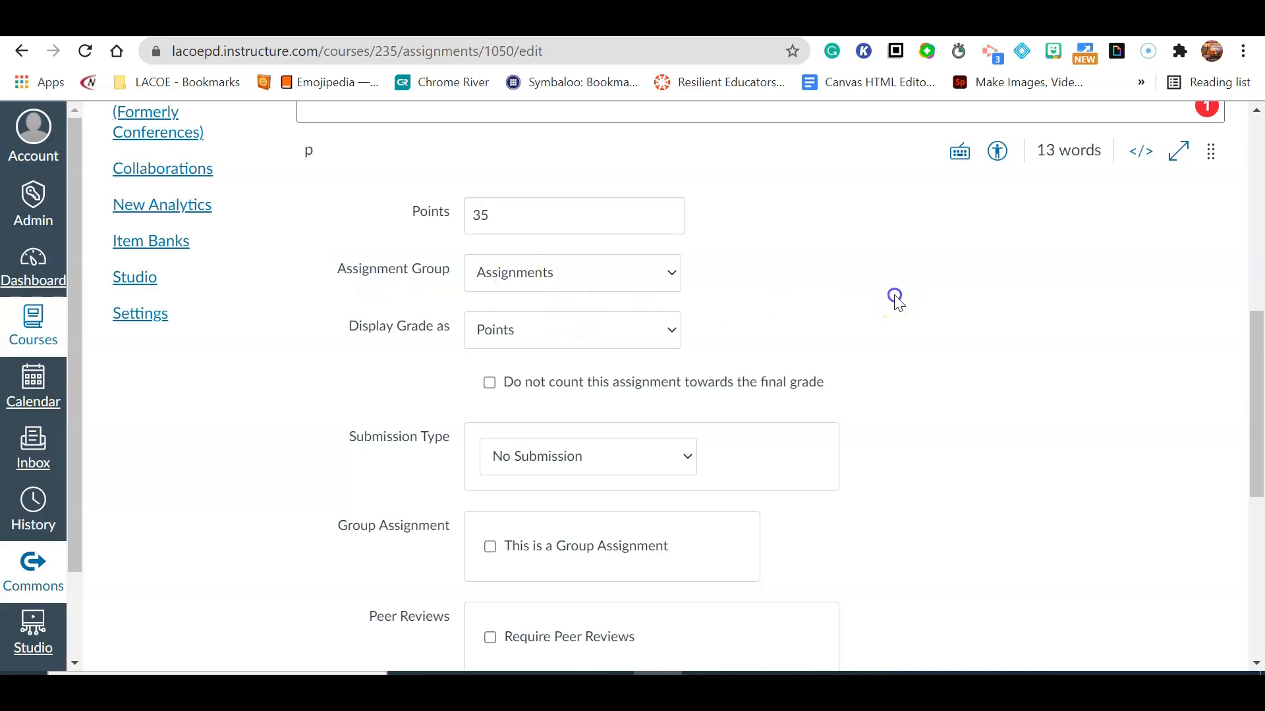
Set the submission type to Online with Website URL and File Uploads entry options.
scroll(935, 429, down, 3)
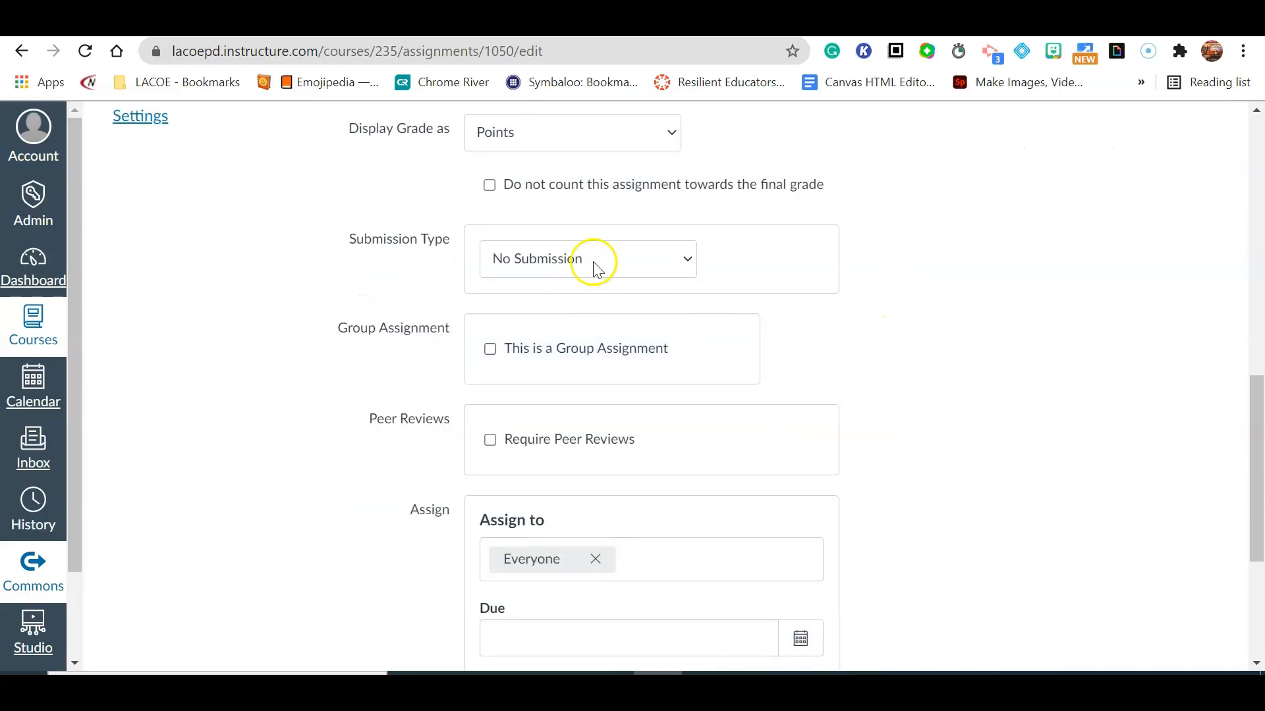
click(559, 260)
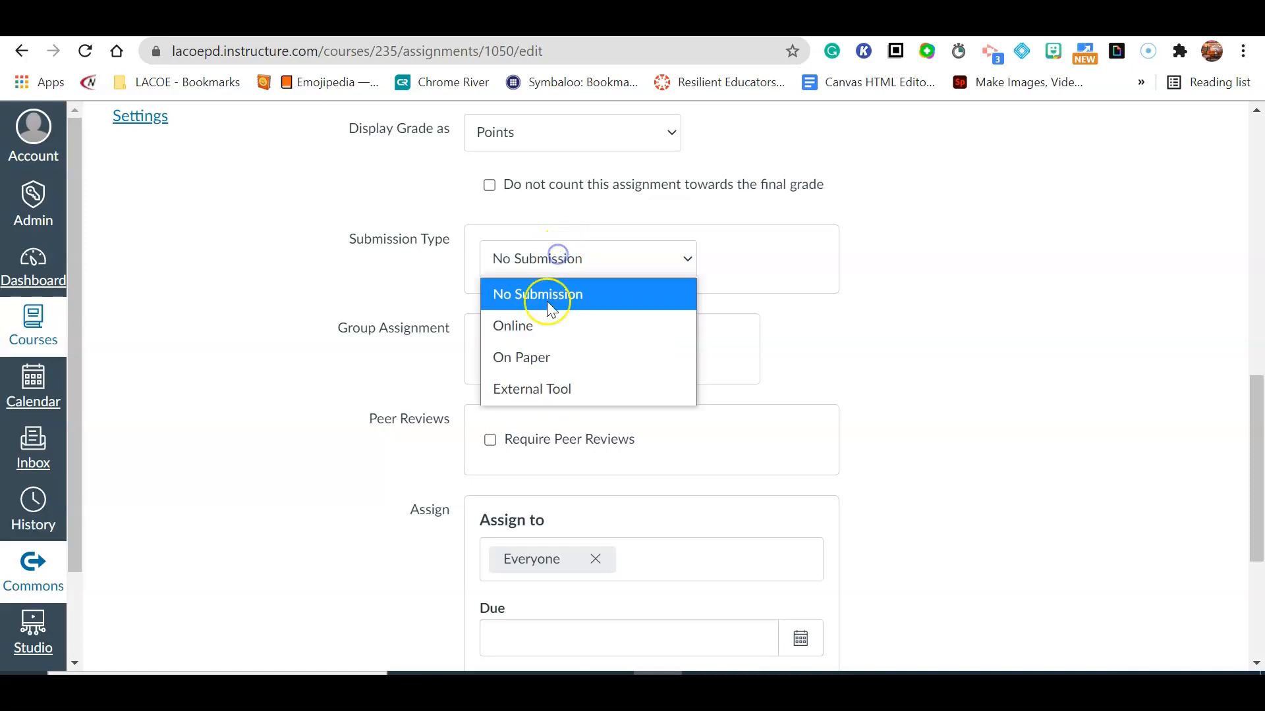
click(558, 339)
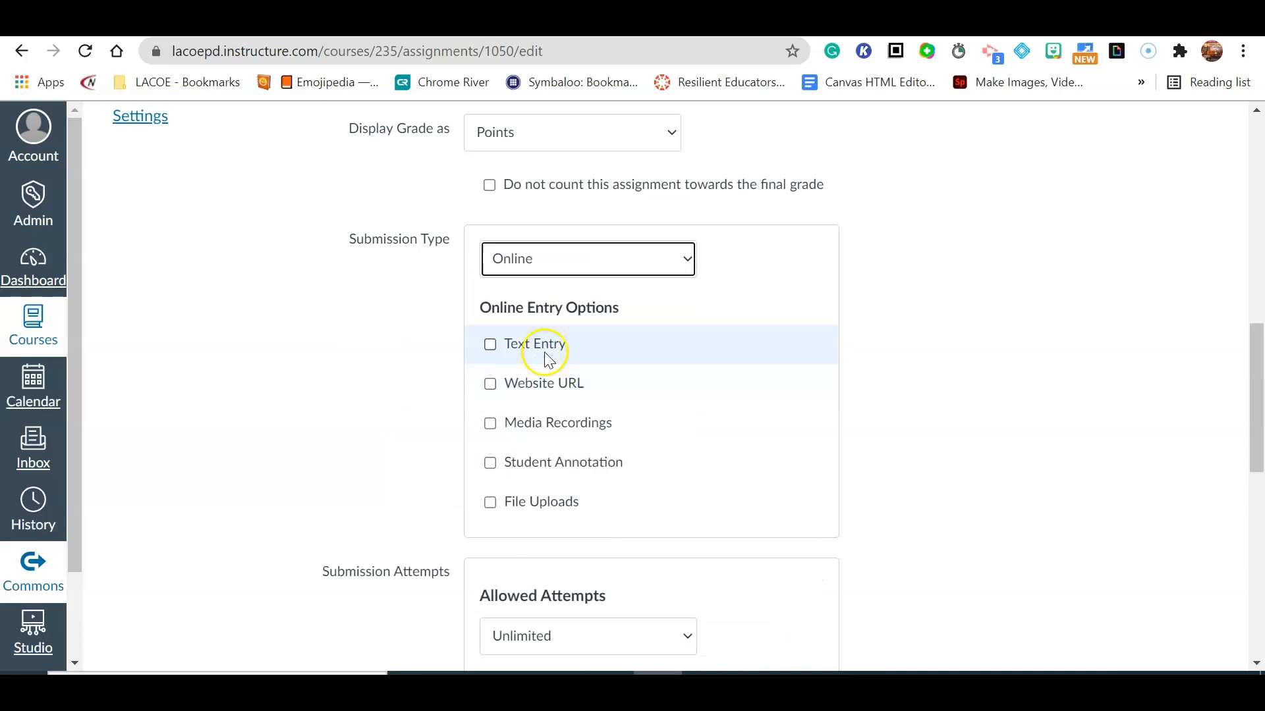
click(493, 347)
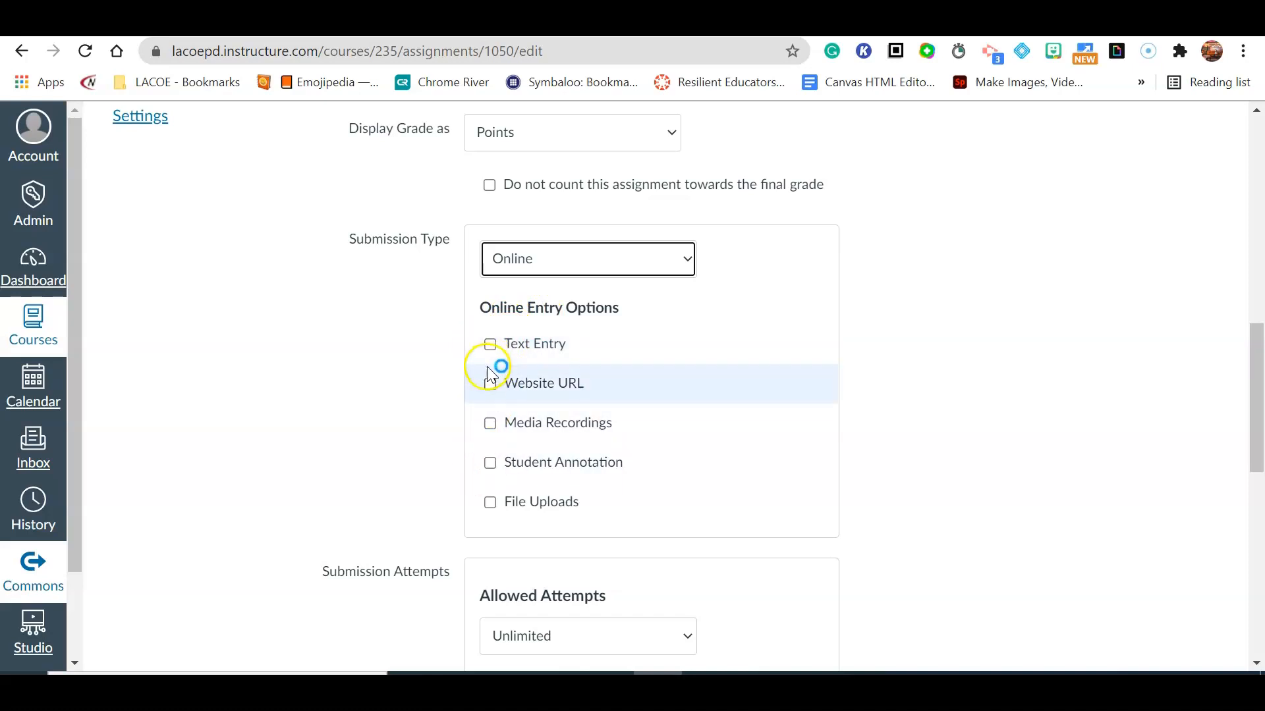
click(489, 389)
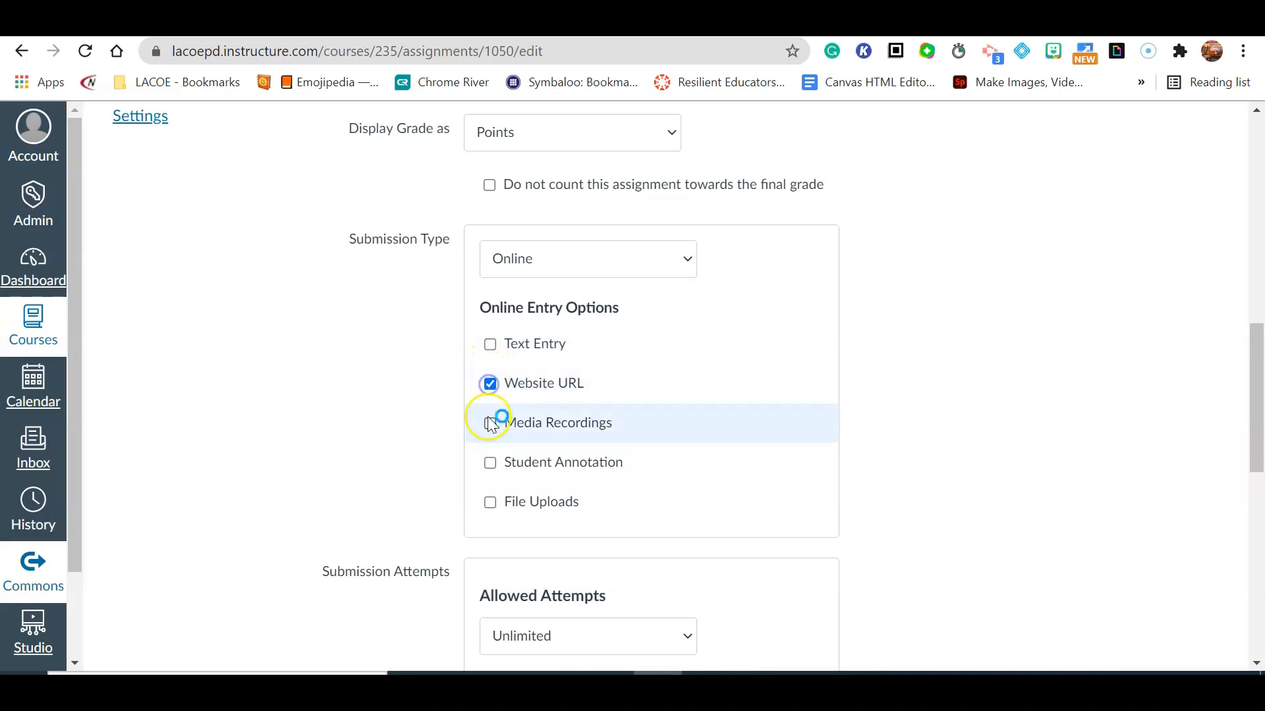
click(489, 500)
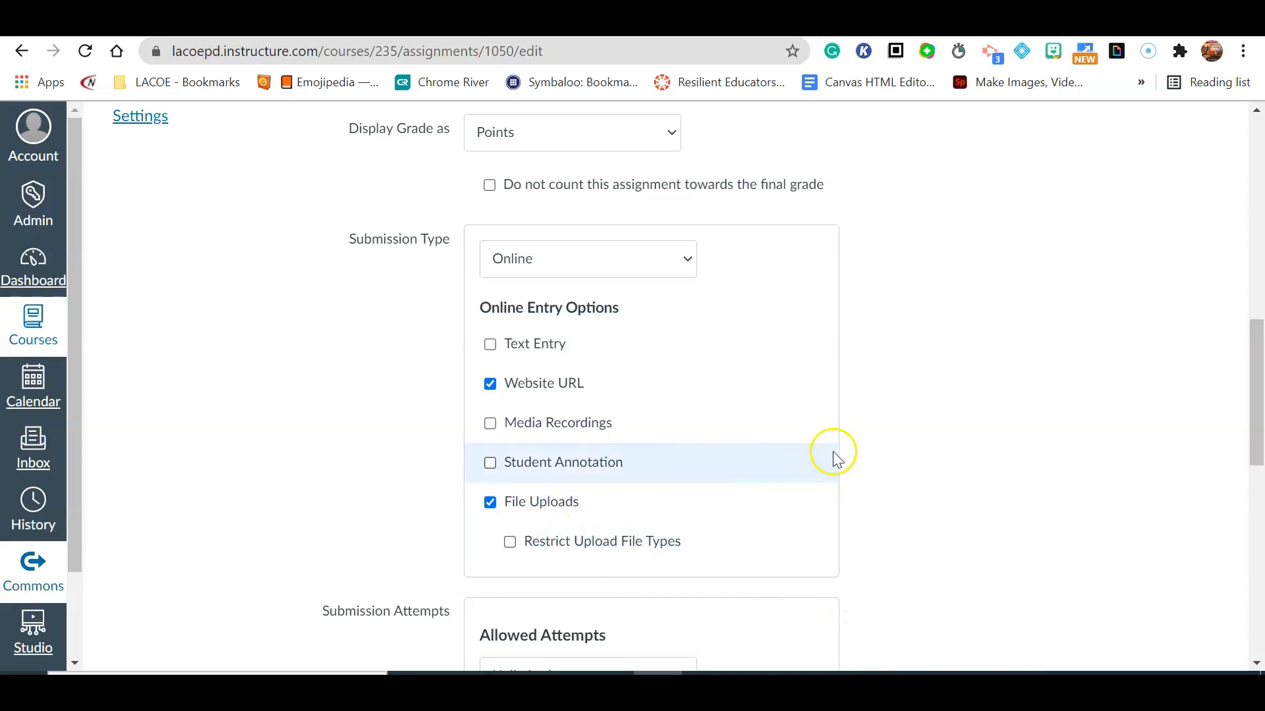
Set the due date to Aug 27 11:59pm and the available-from date to Aug 20 12am.
scroll(799, 497, down, 3)
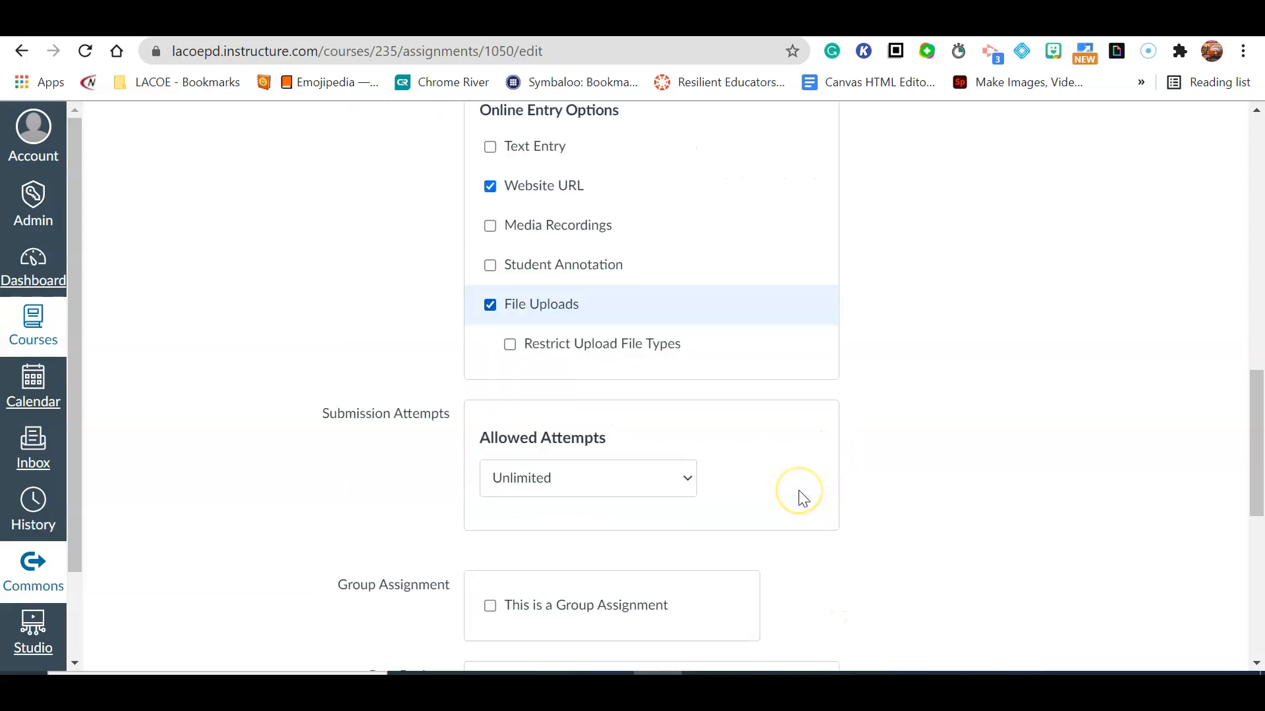
scroll(802, 499, down, 1)
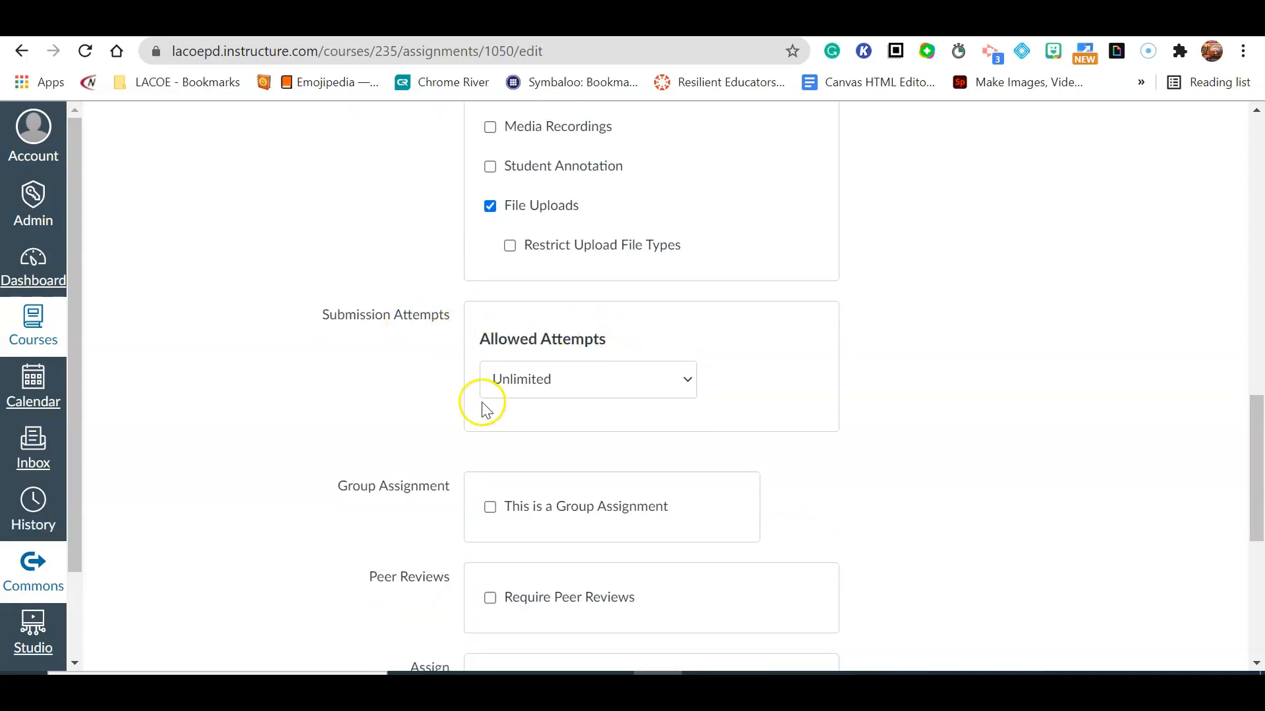
scroll(790, 421, down, 3)
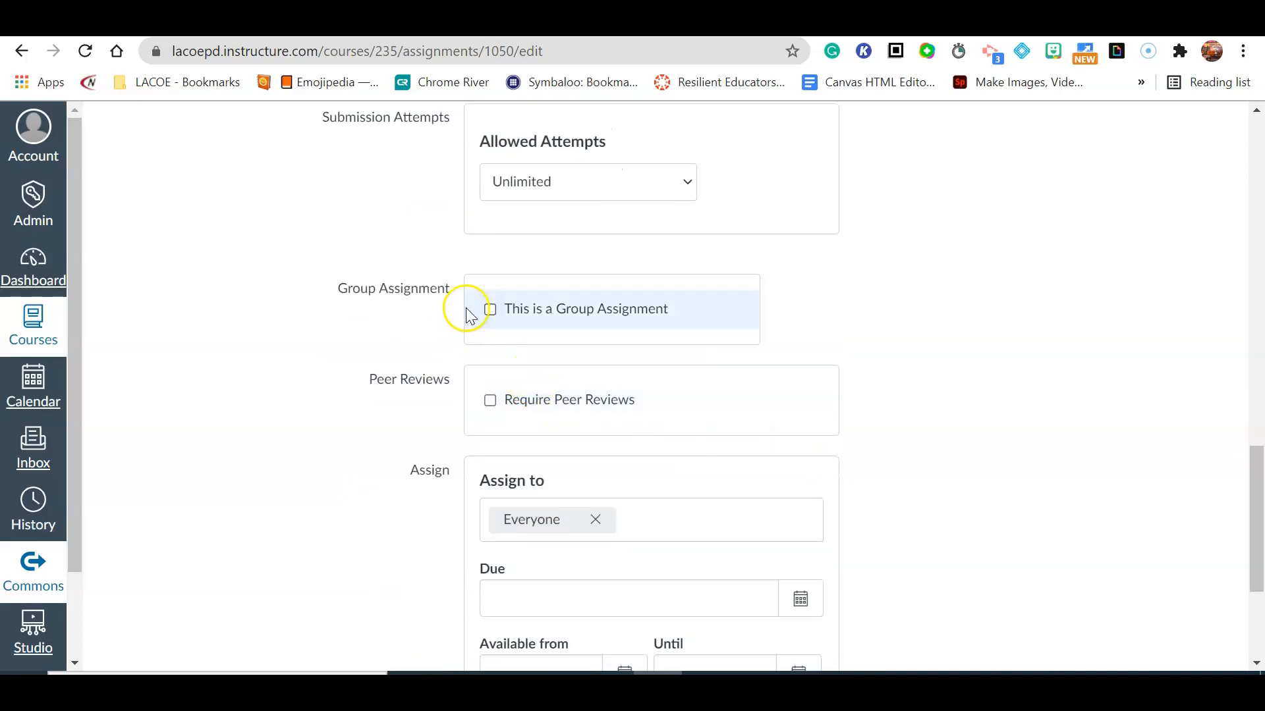
scroll(583, 362, down, 3)
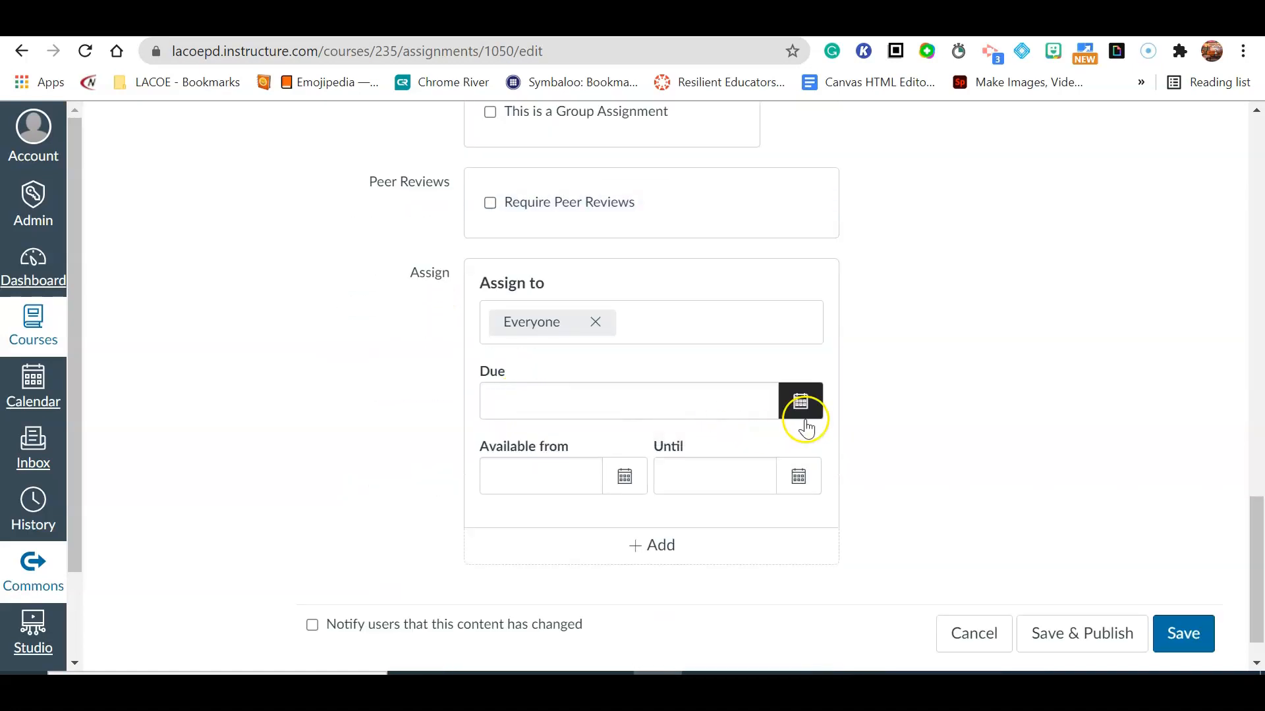
click(802, 414)
click(667, 582)
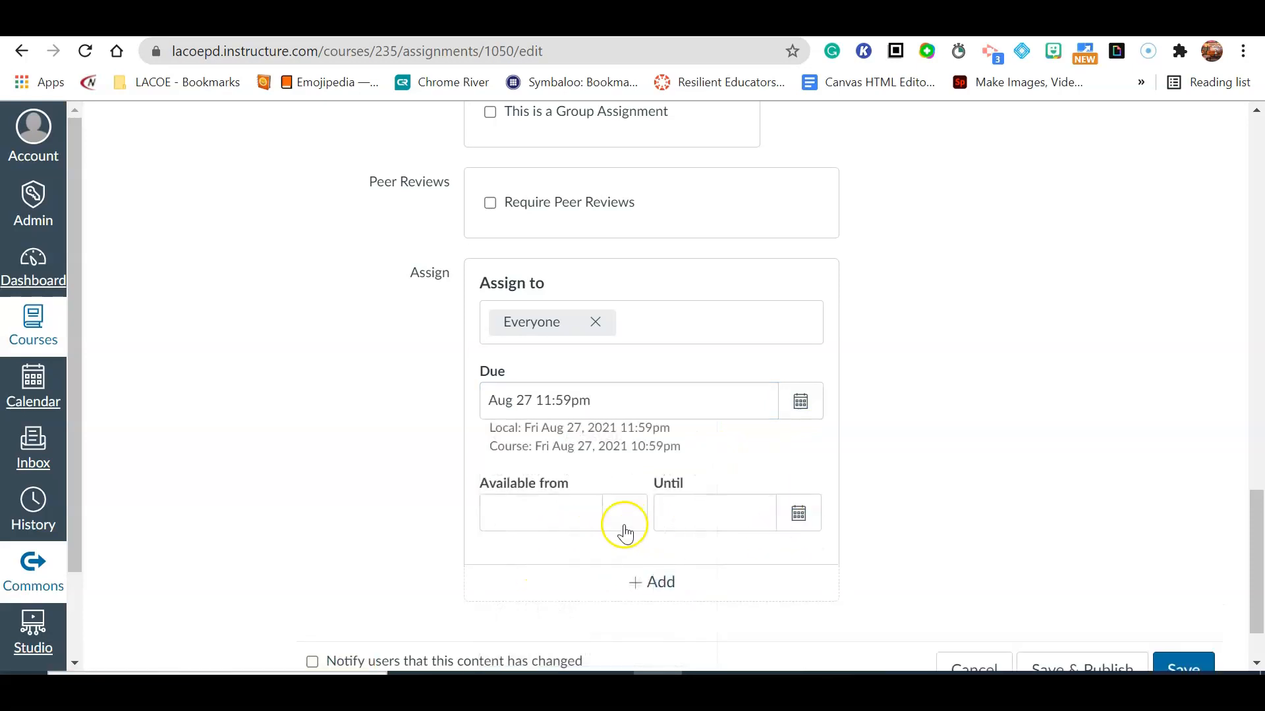
click(620, 530)
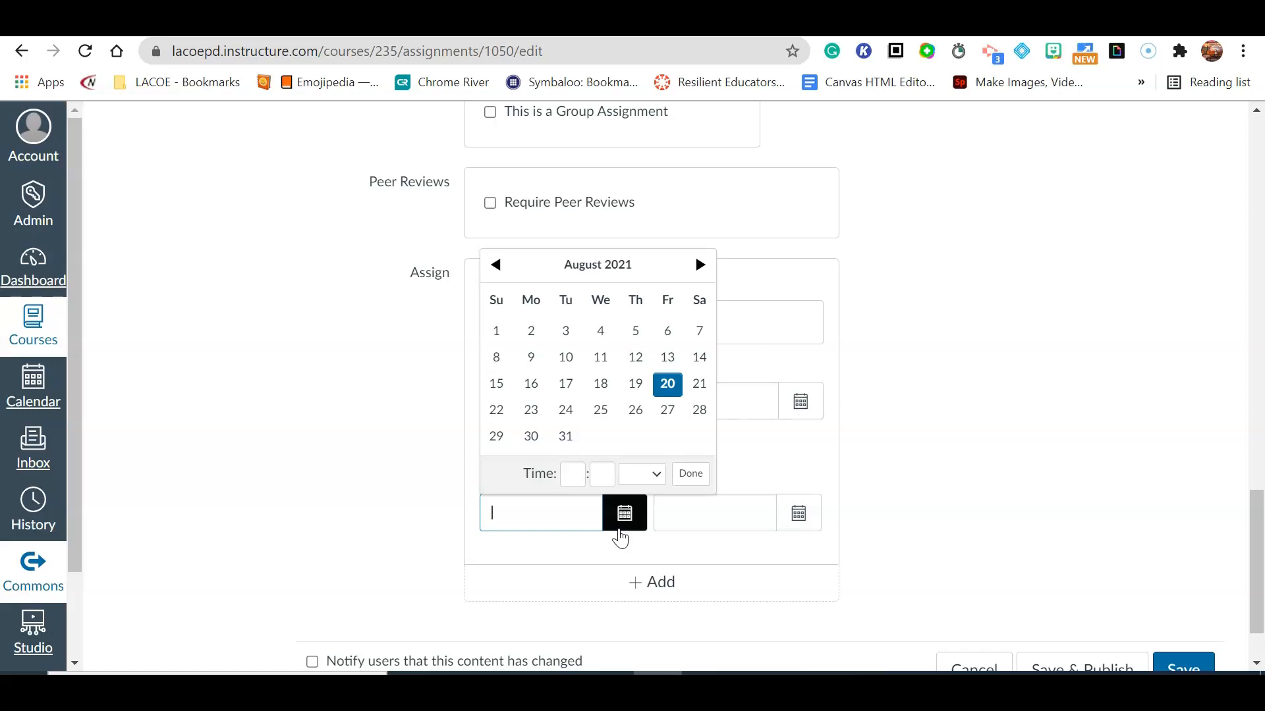
click(667, 384)
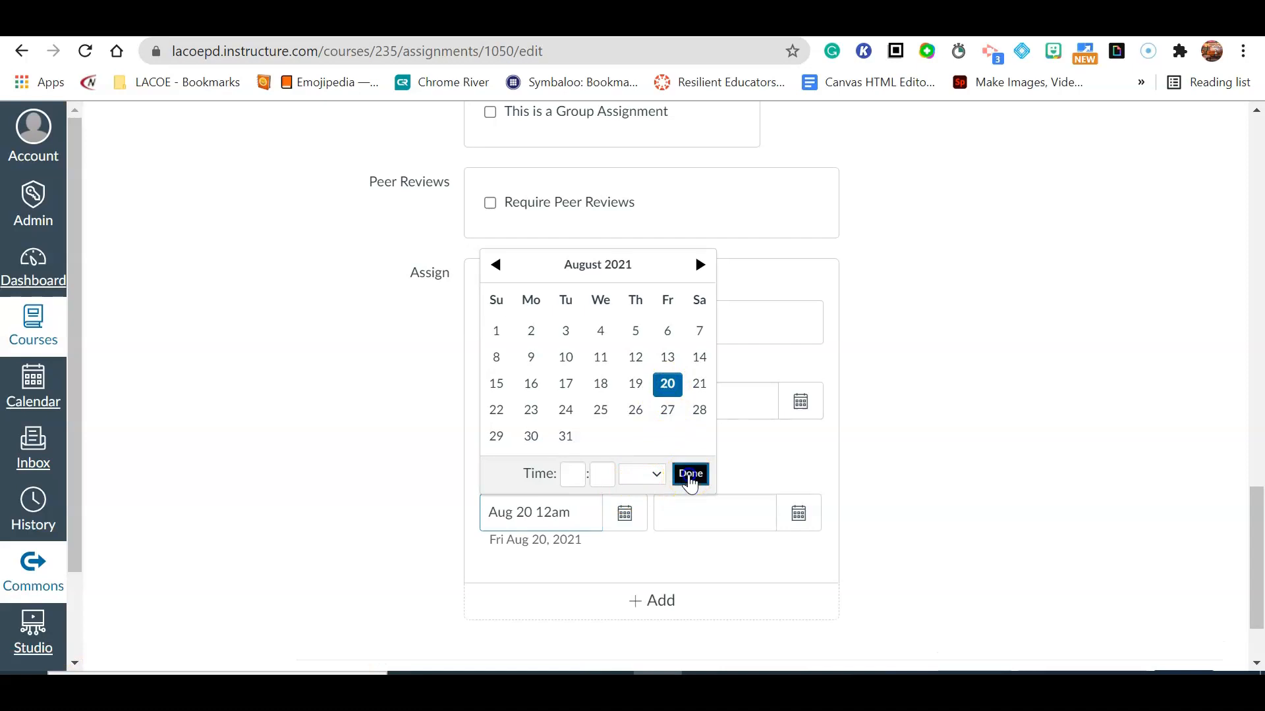
click(691, 474)
Save and publish the assignment.
scroll(1019, 551, down, 3)
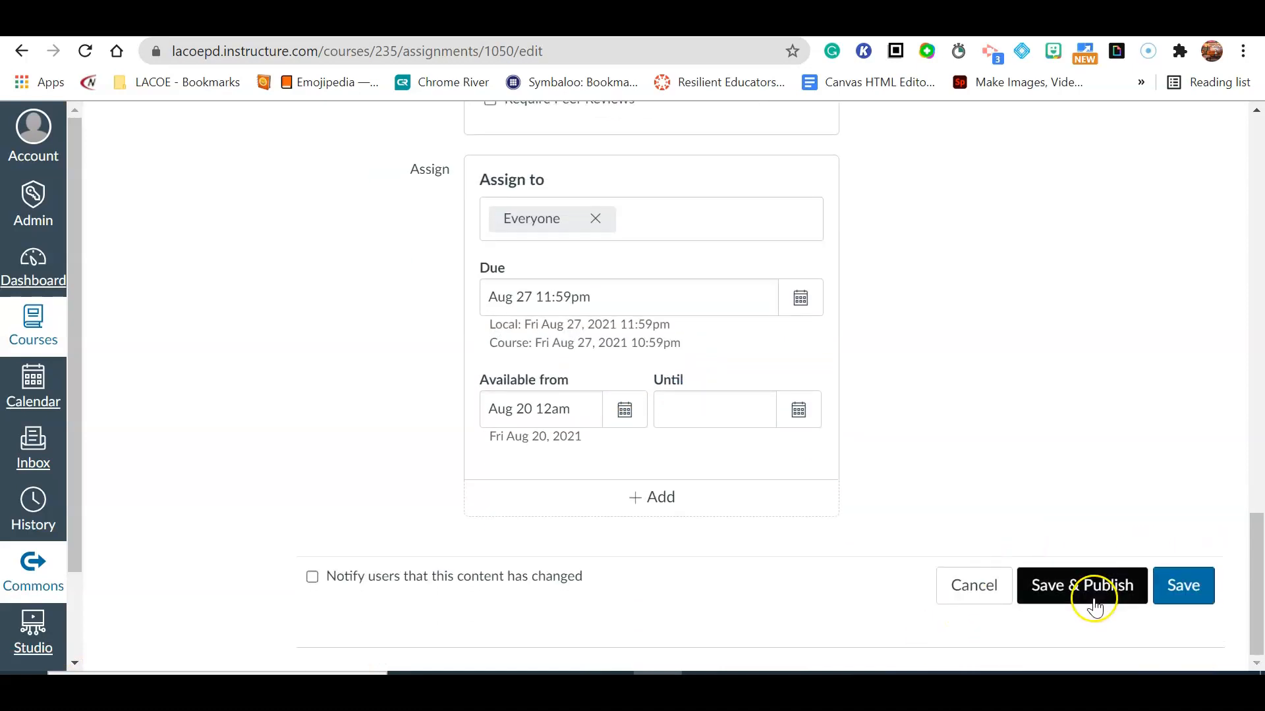
click(1087, 593)
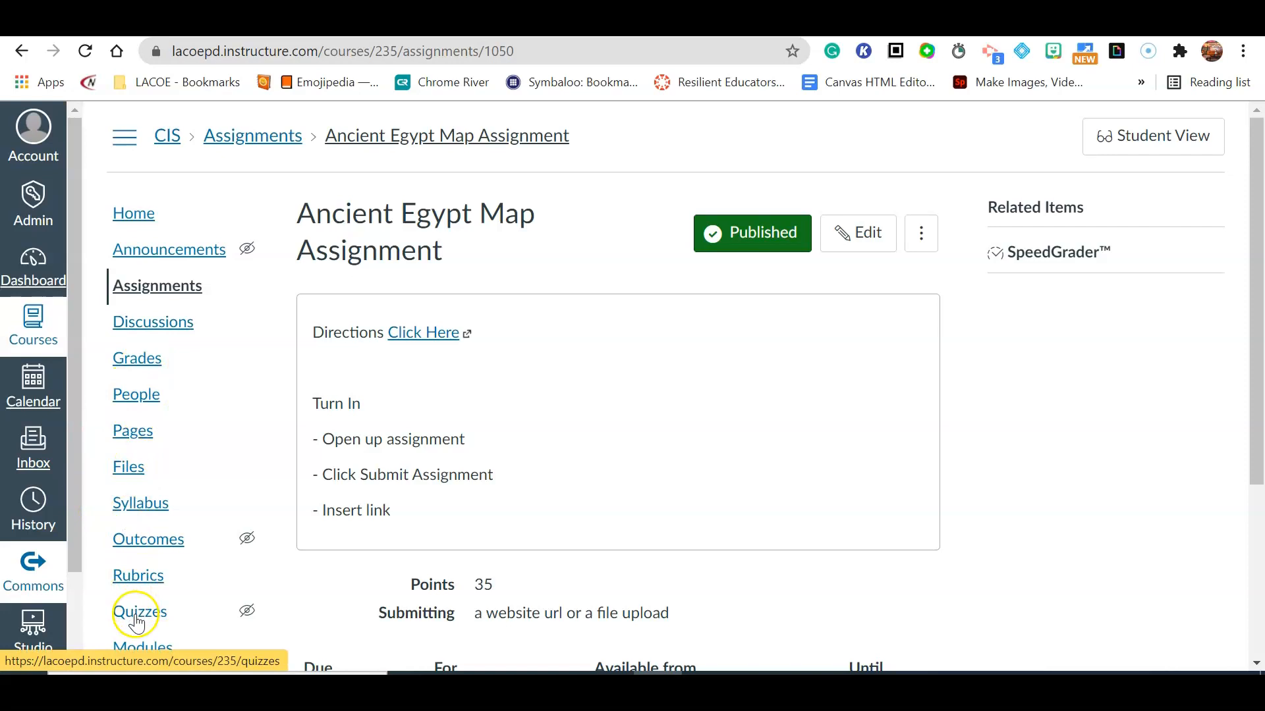
Open the Modules page and check the assignment in the Unit 1 module.
click(131, 649)
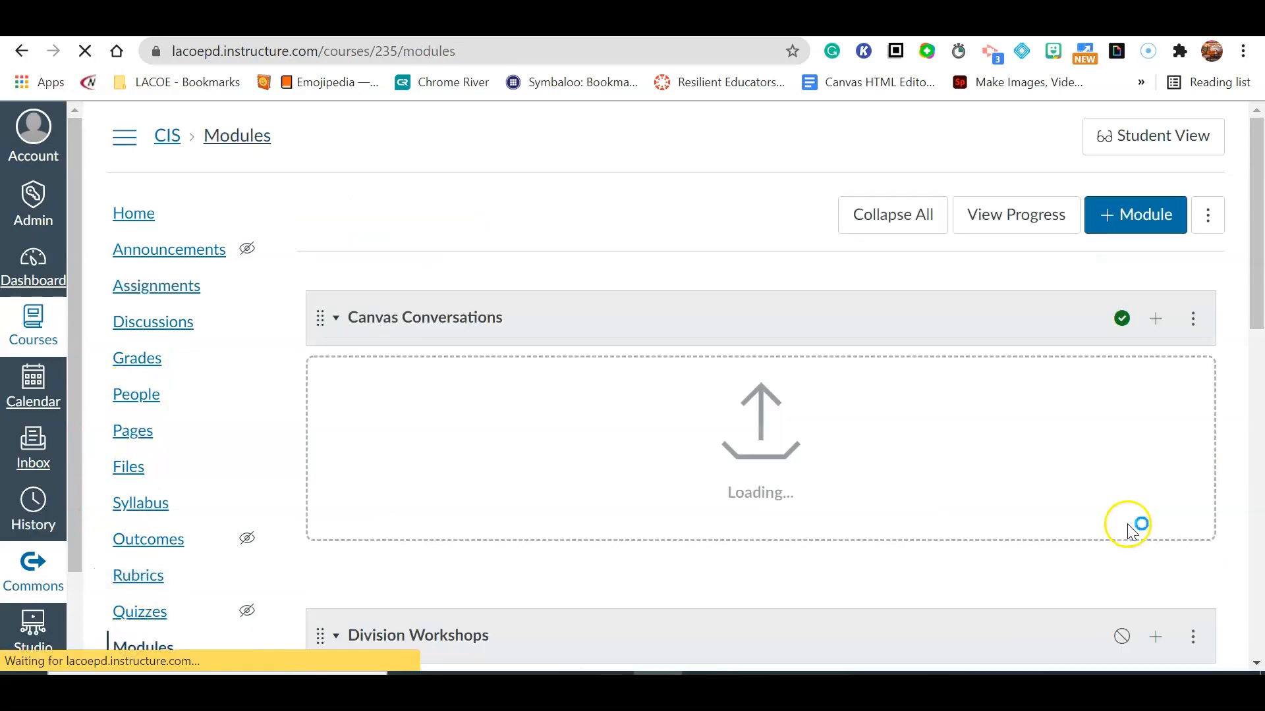
scroll(1031, 421, down, 9)
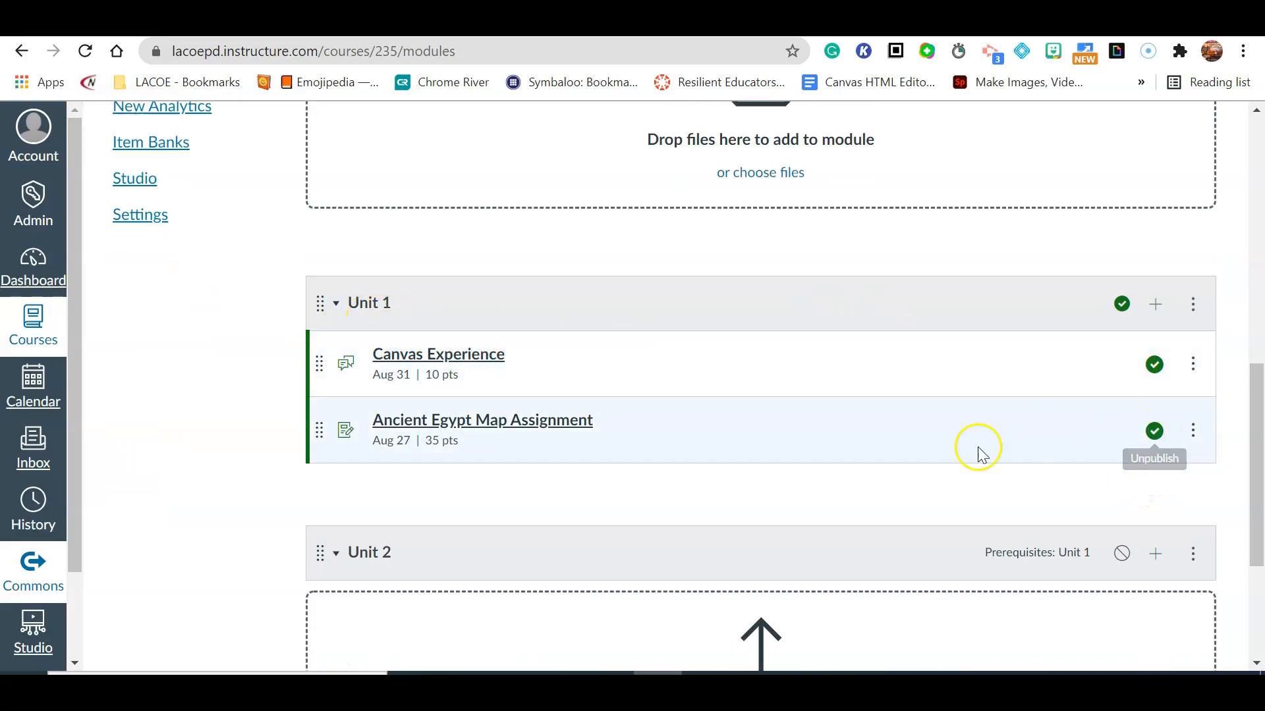
scroll(240, 330, up, 10)
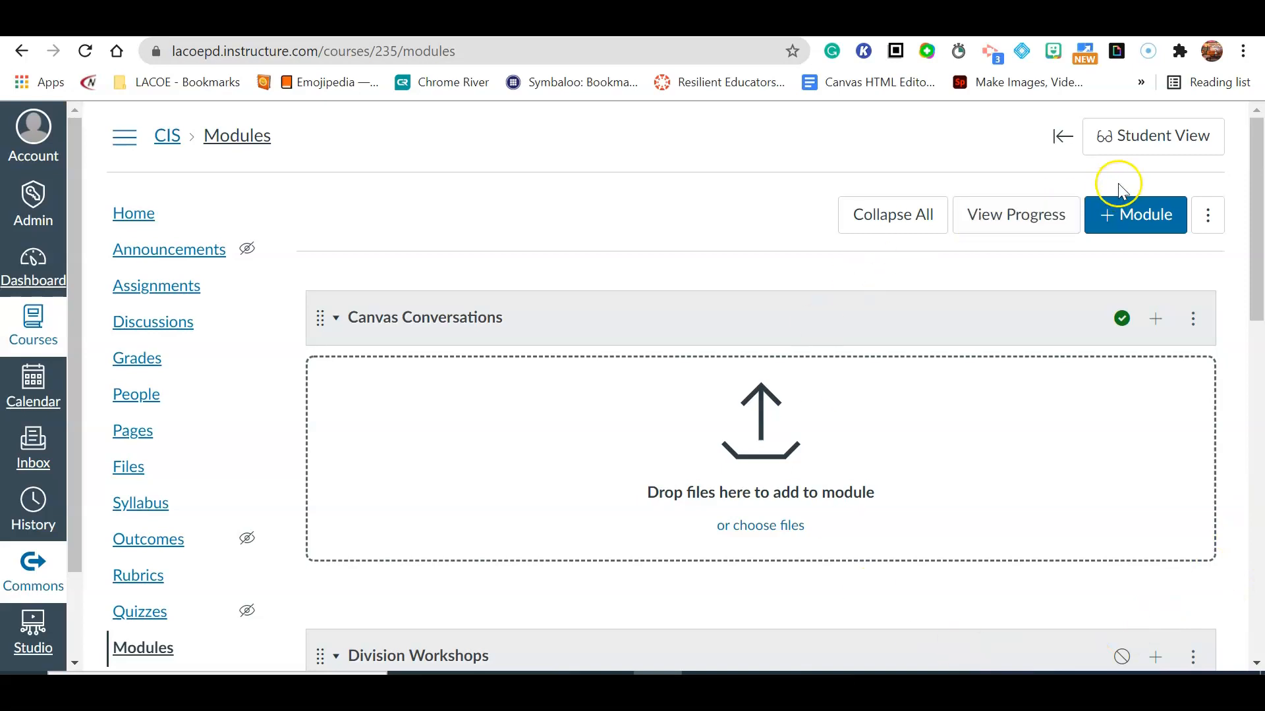
Switch to Student View and open the Ancient Egypt Map Assignment from Unit 1.
click(1168, 146)
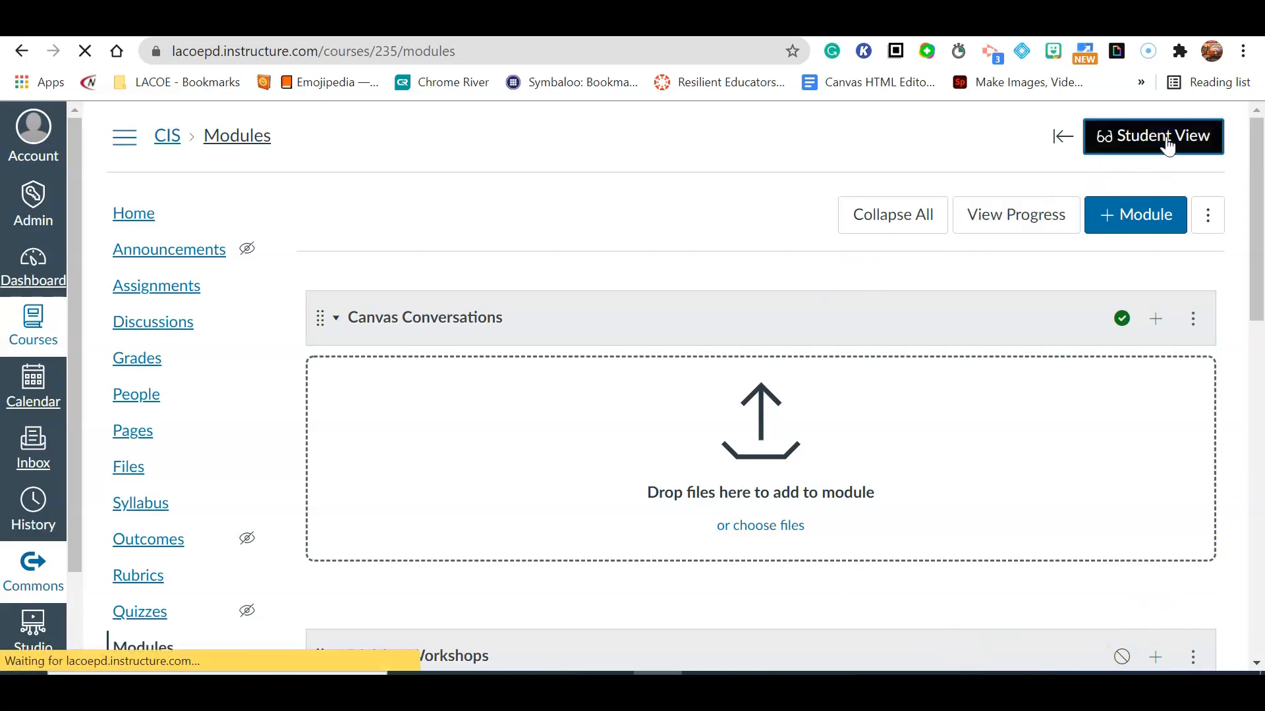
scroll(624, 319, down, 2)
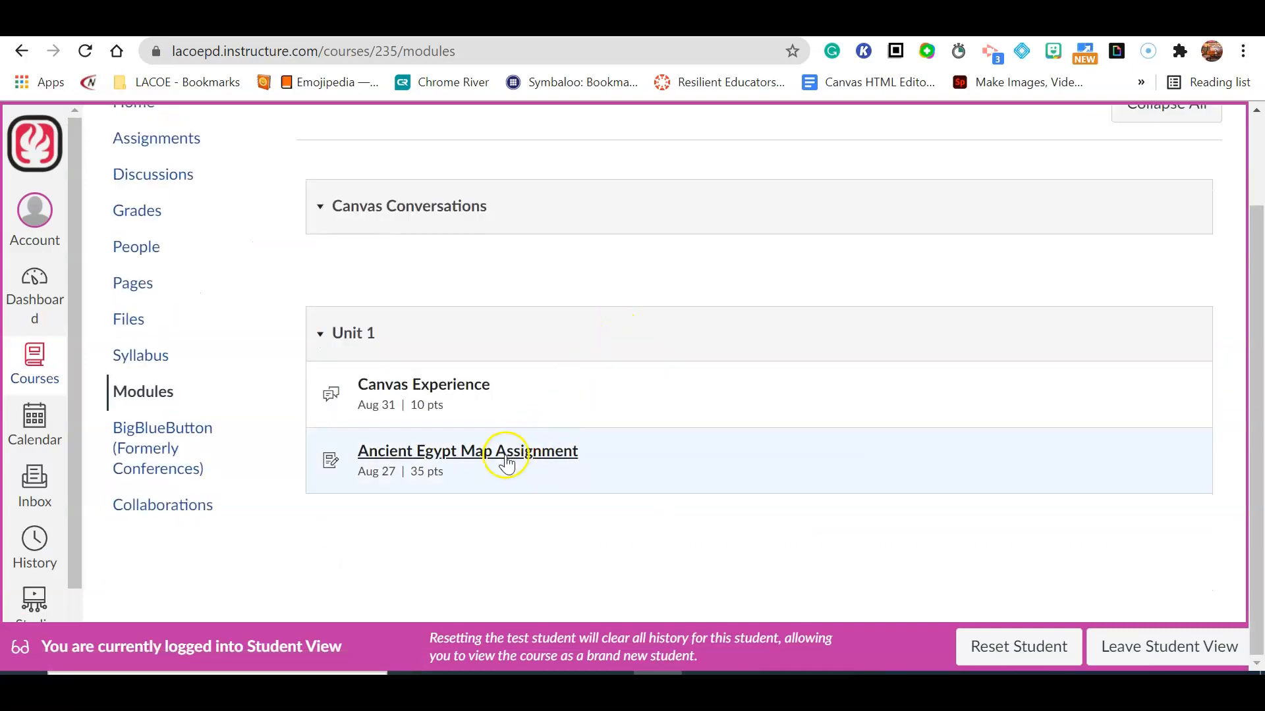
click(505, 460)
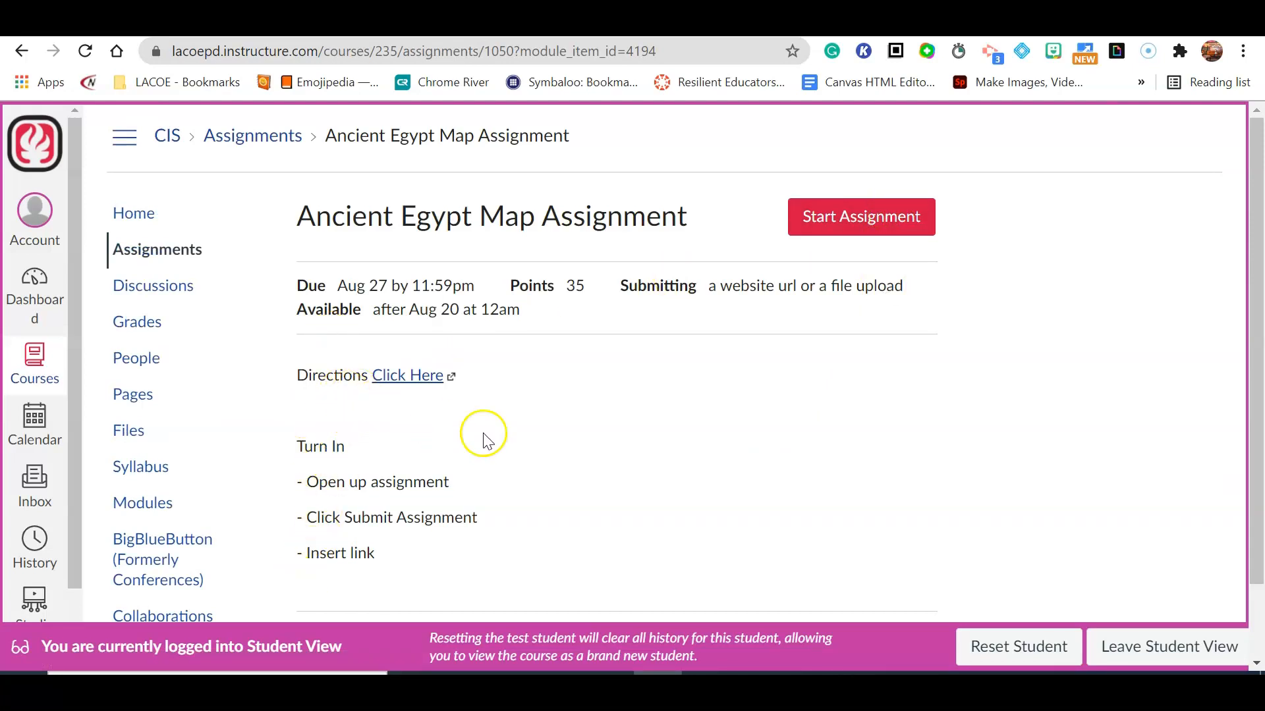
Start the assignment as the student and paste the copied link into the Website URL submission field.
drag(351, 518, 386, 522)
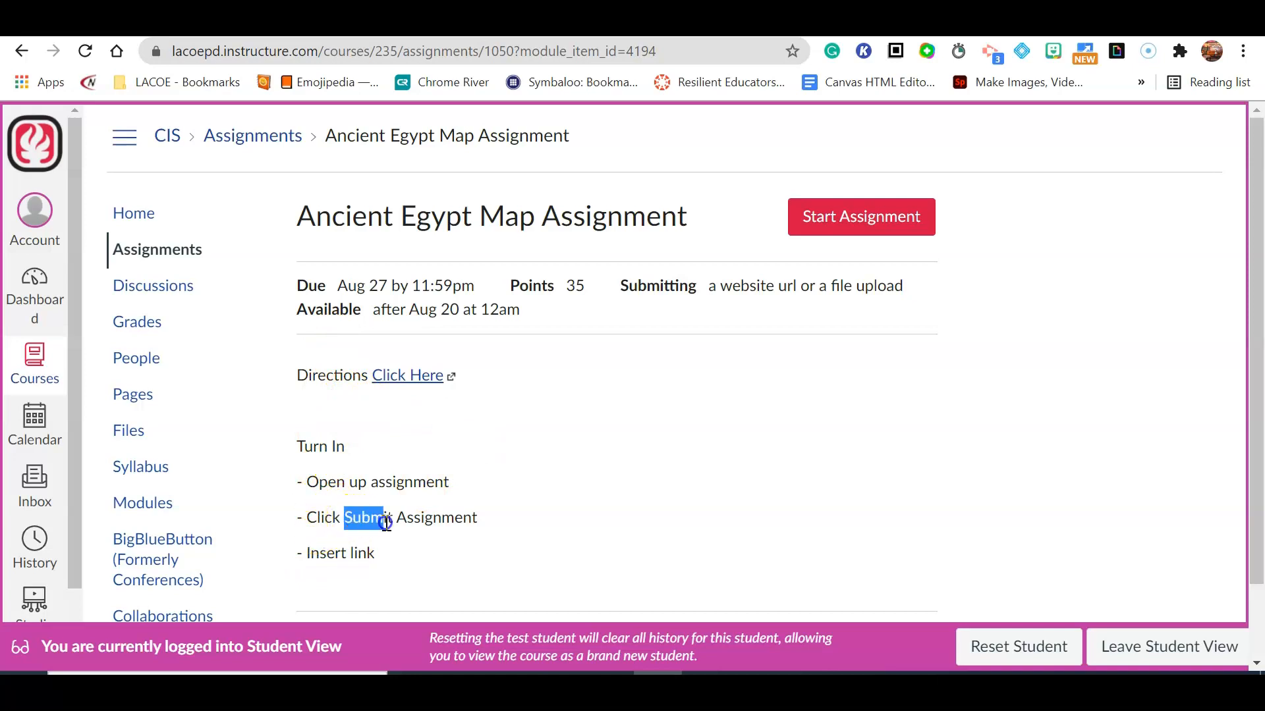
click(861, 212)
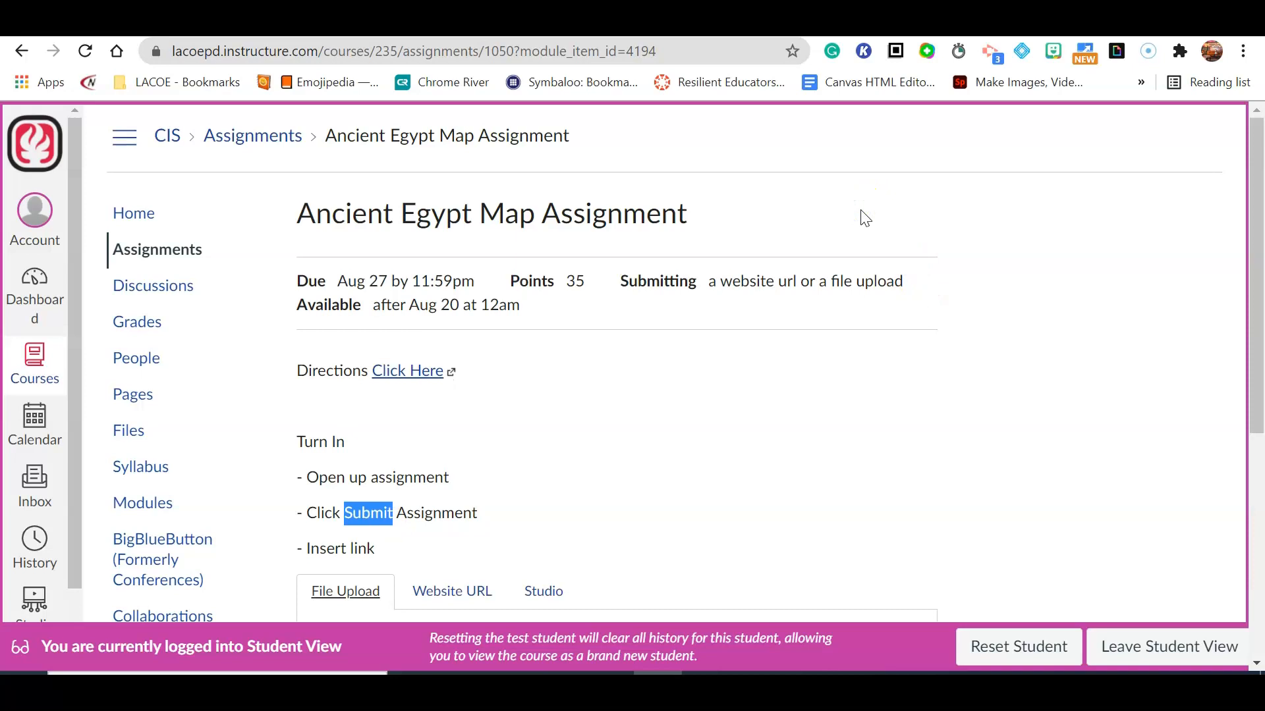
scroll(792, 347, down, 5)
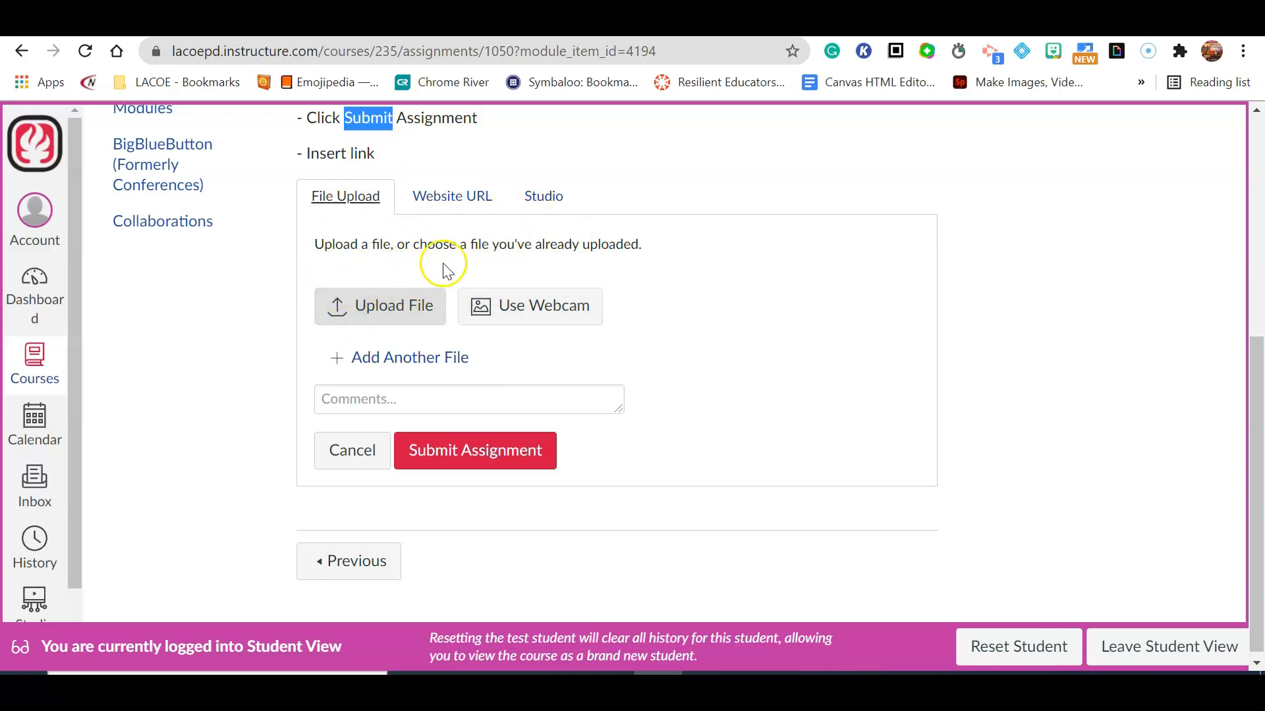
click(459, 203)
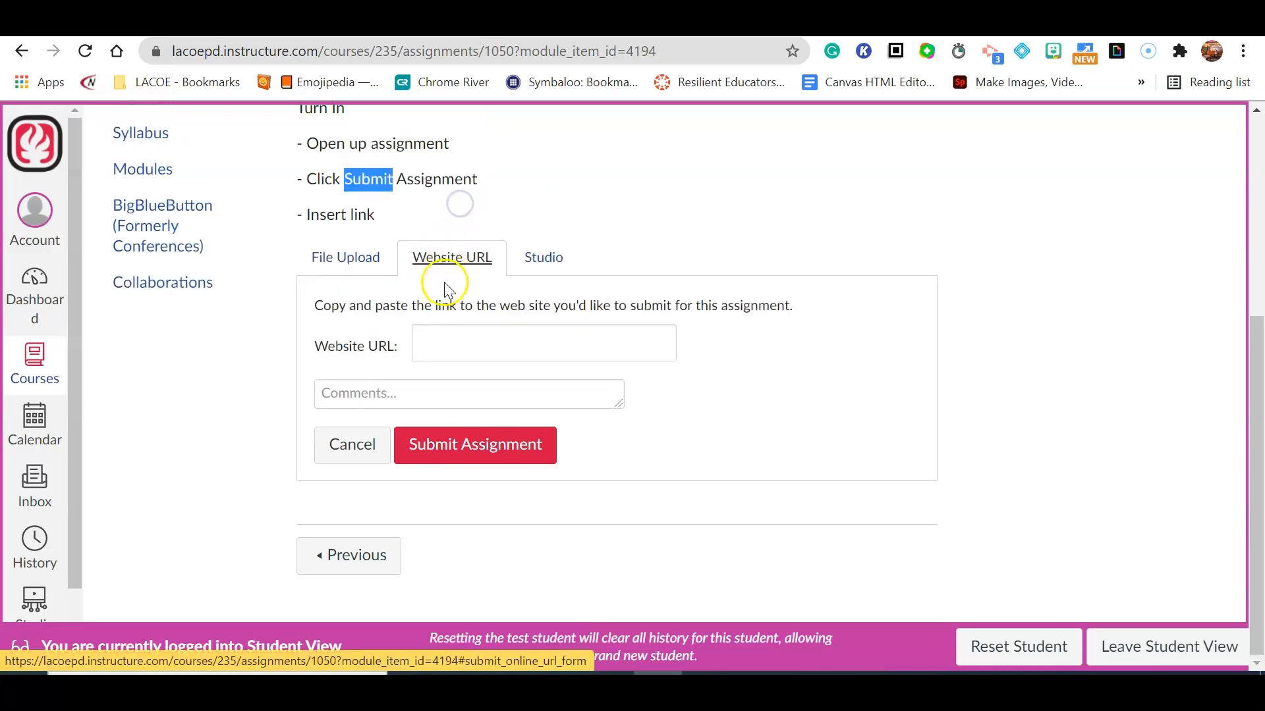
click(436, 343)
key(ctrl+v)
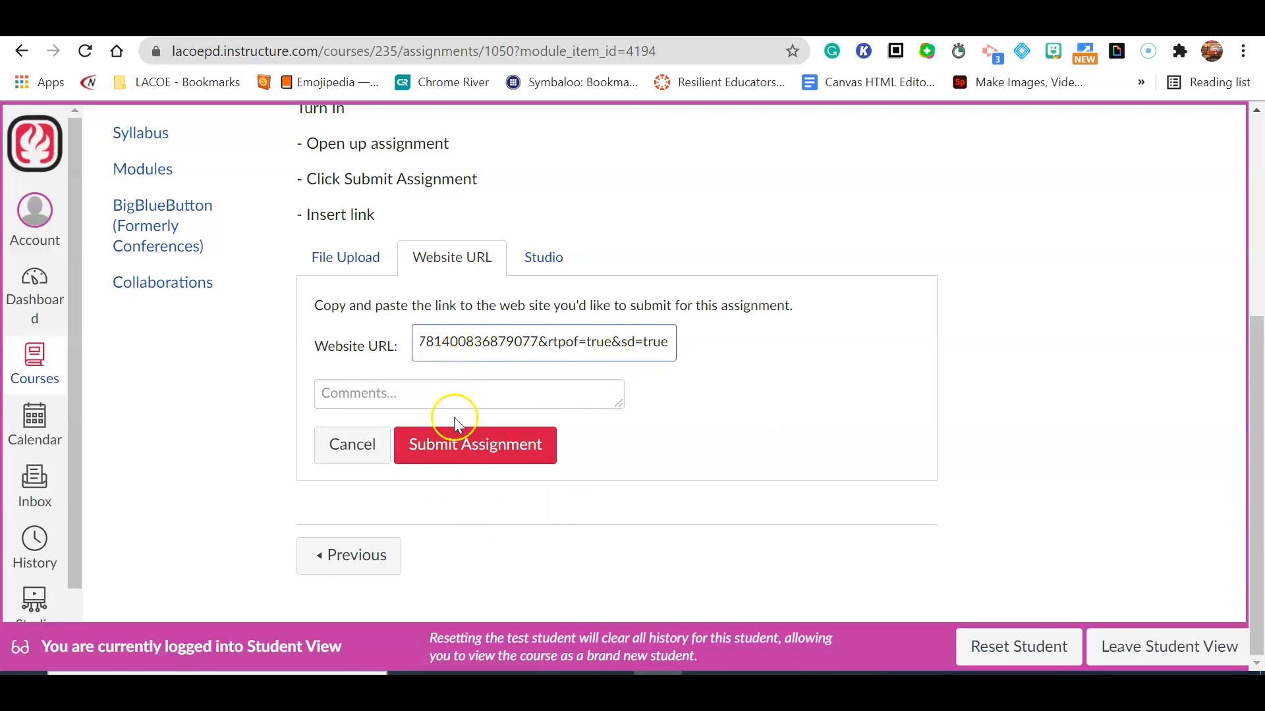
Submit the pasted website URL as the student, then leave Student View.
click(449, 455)
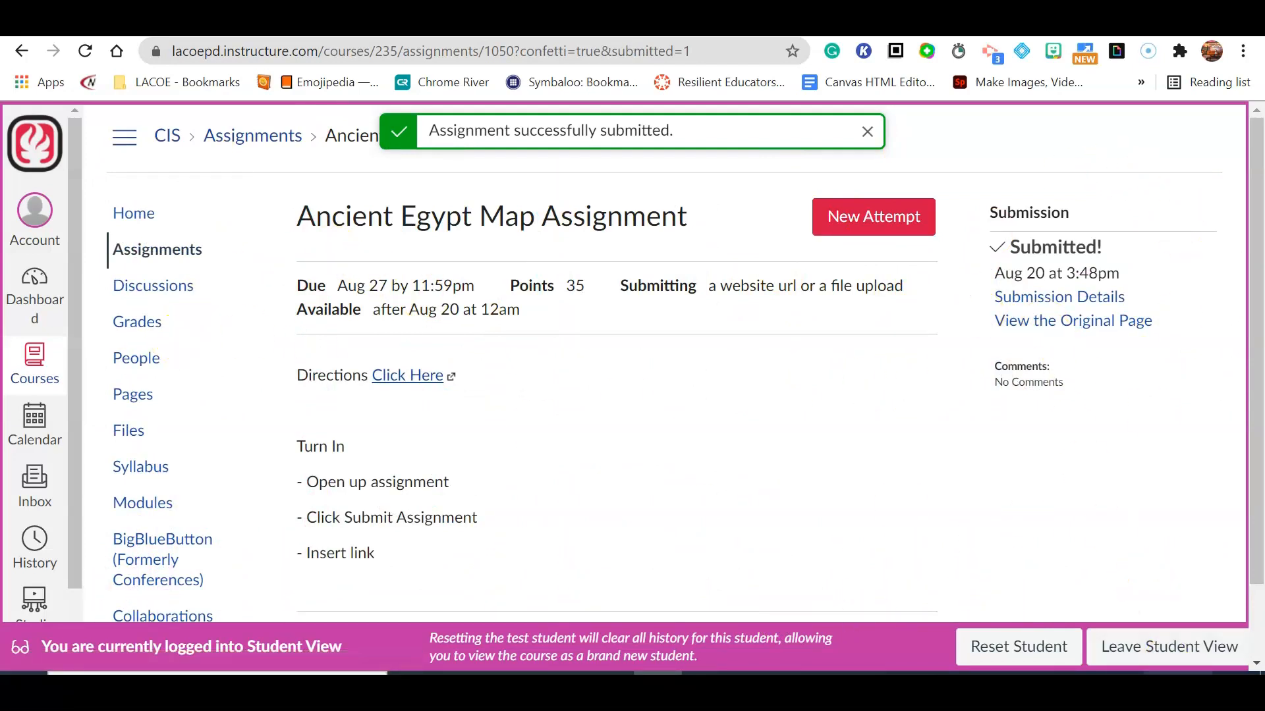
click(1169, 651)
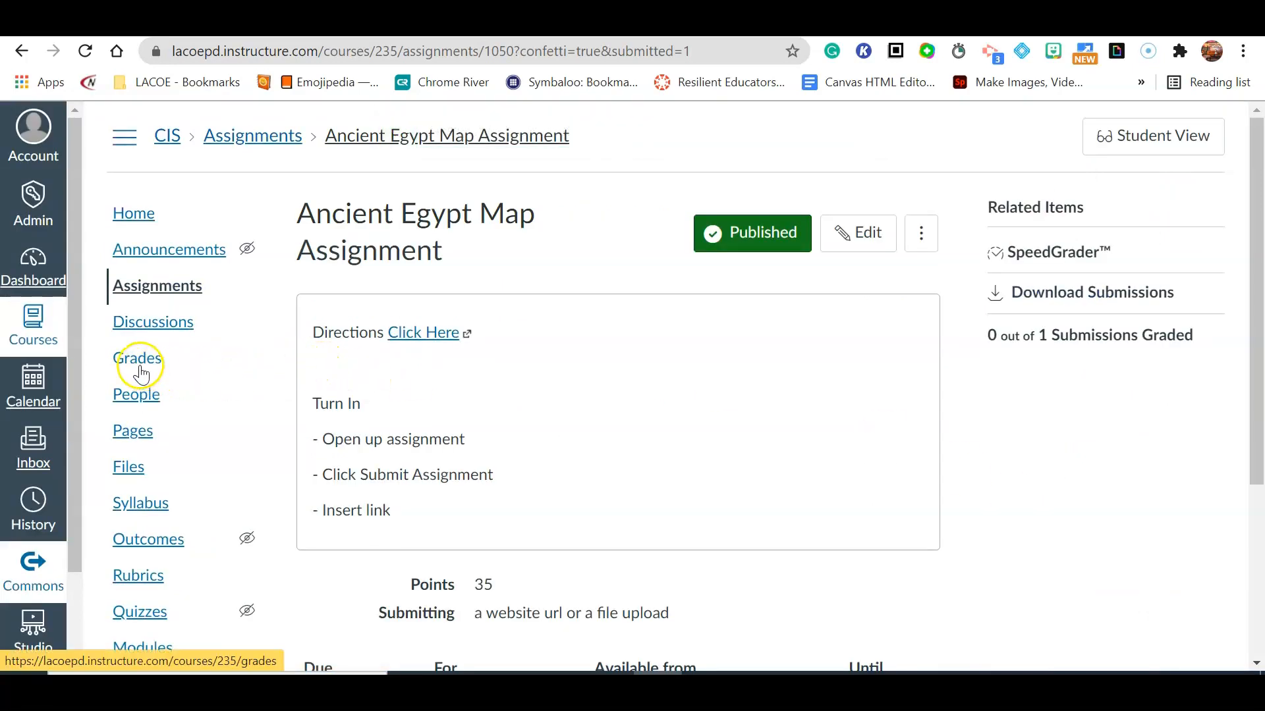
Open the Gradebook and launch SpeedGrader for the Ancient Egypt Map Assignment submission.
click(139, 369)
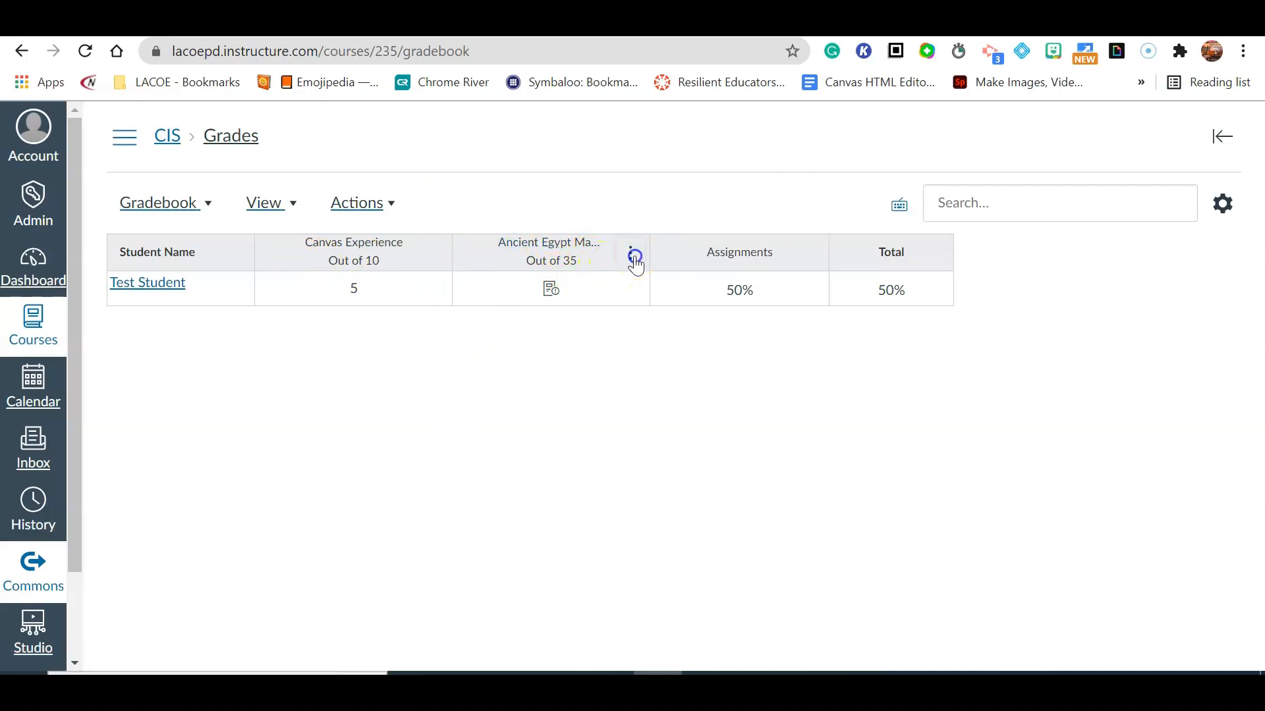
click(636, 262)
click(624, 330)
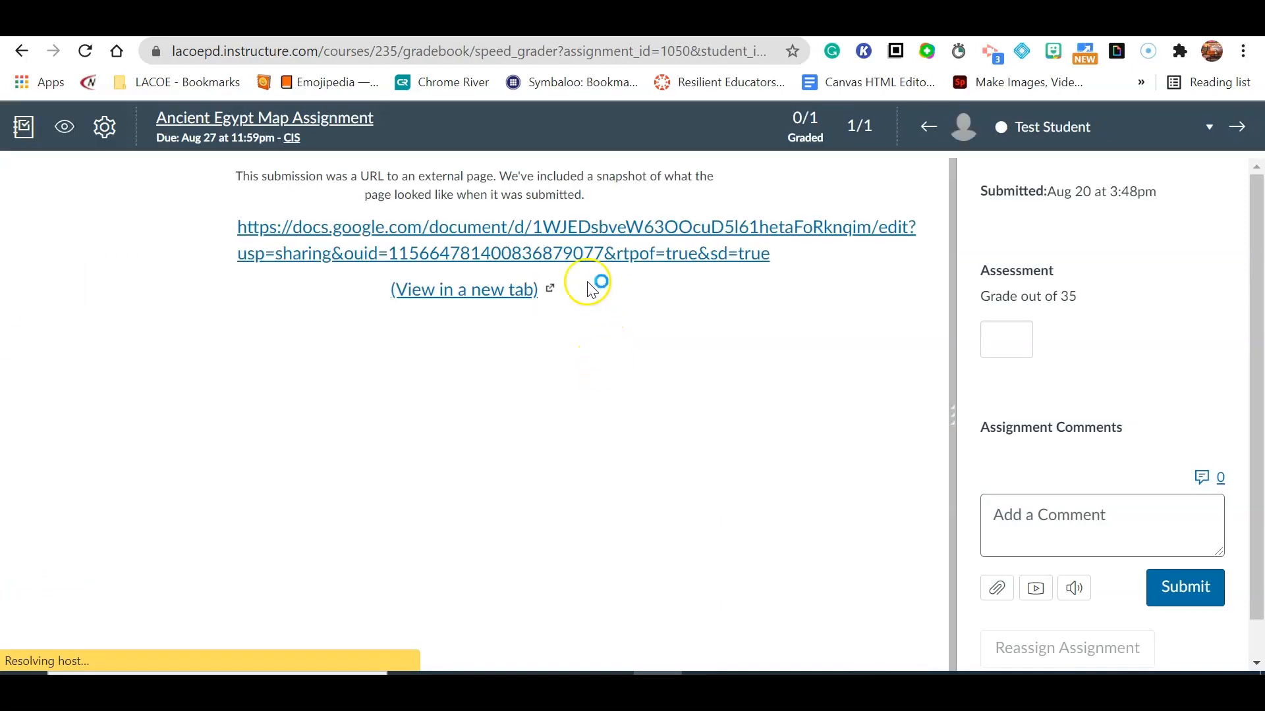
Review the submitted Ancient Egypt Map Assignment Google Doc.
click(541, 259)
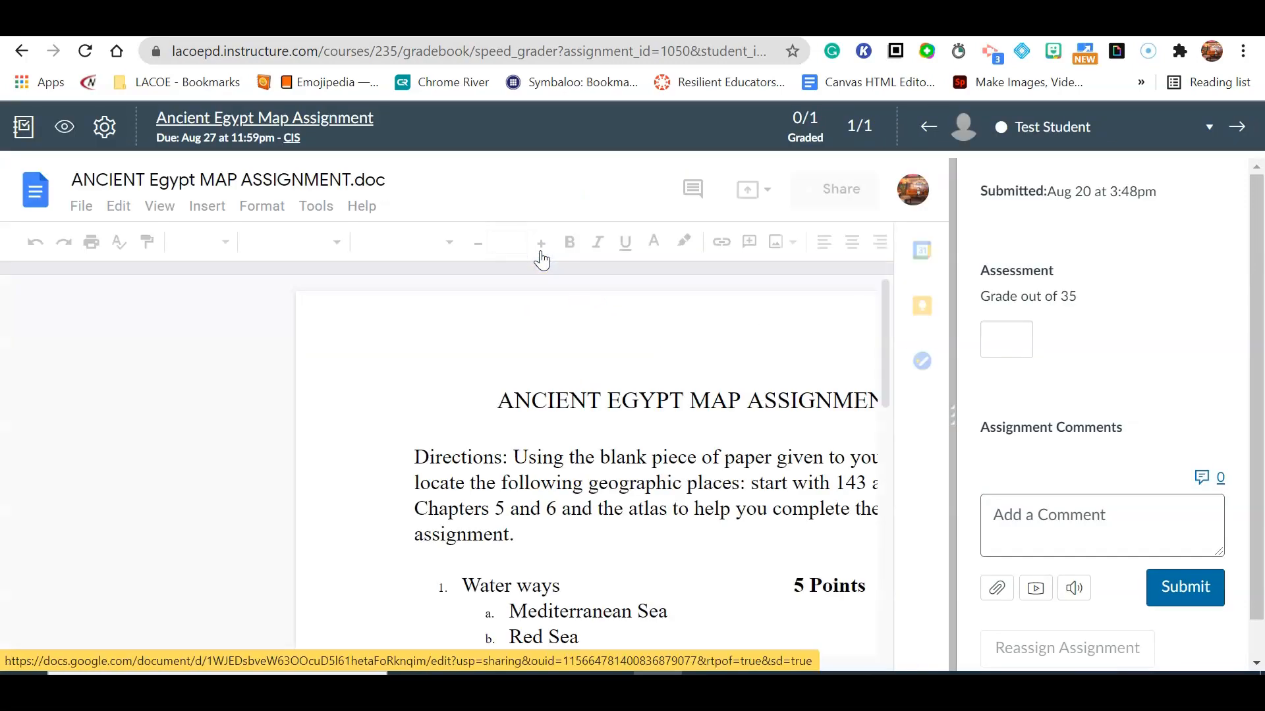
scroll(585, 291, down, 3)
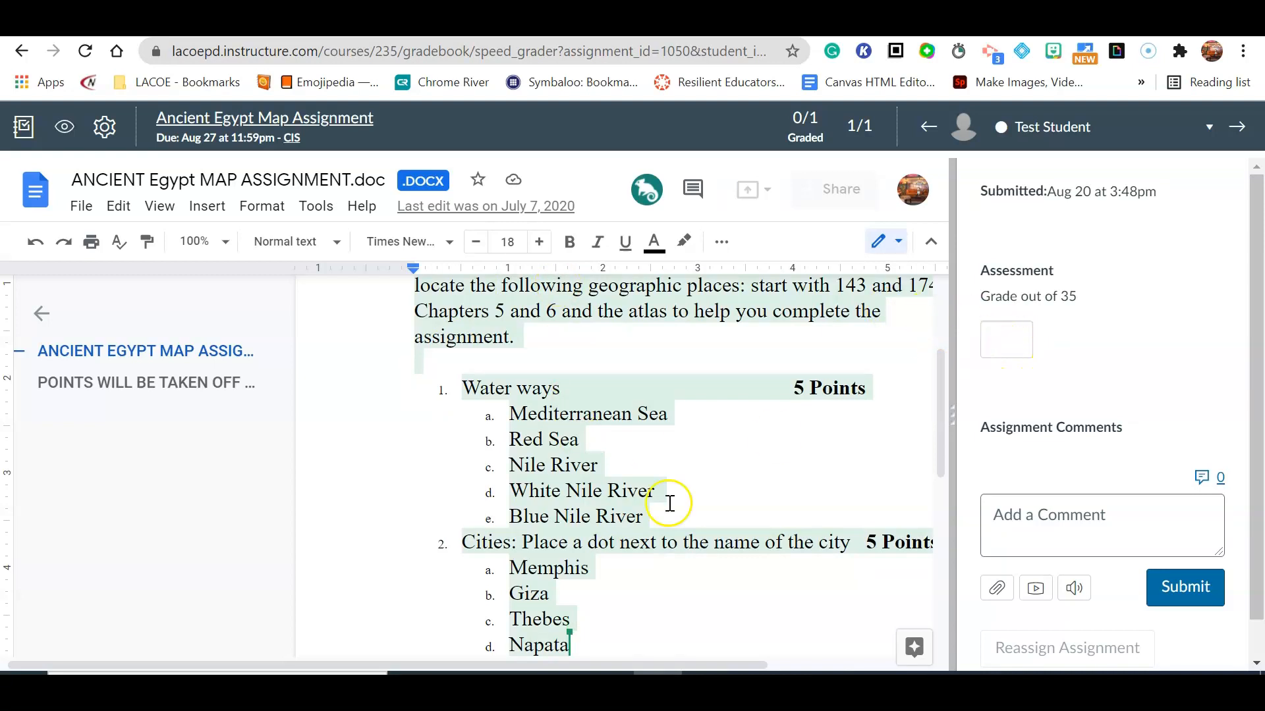
scroll(621, 536, down, 10)
scroll(612, 540, up, 6)
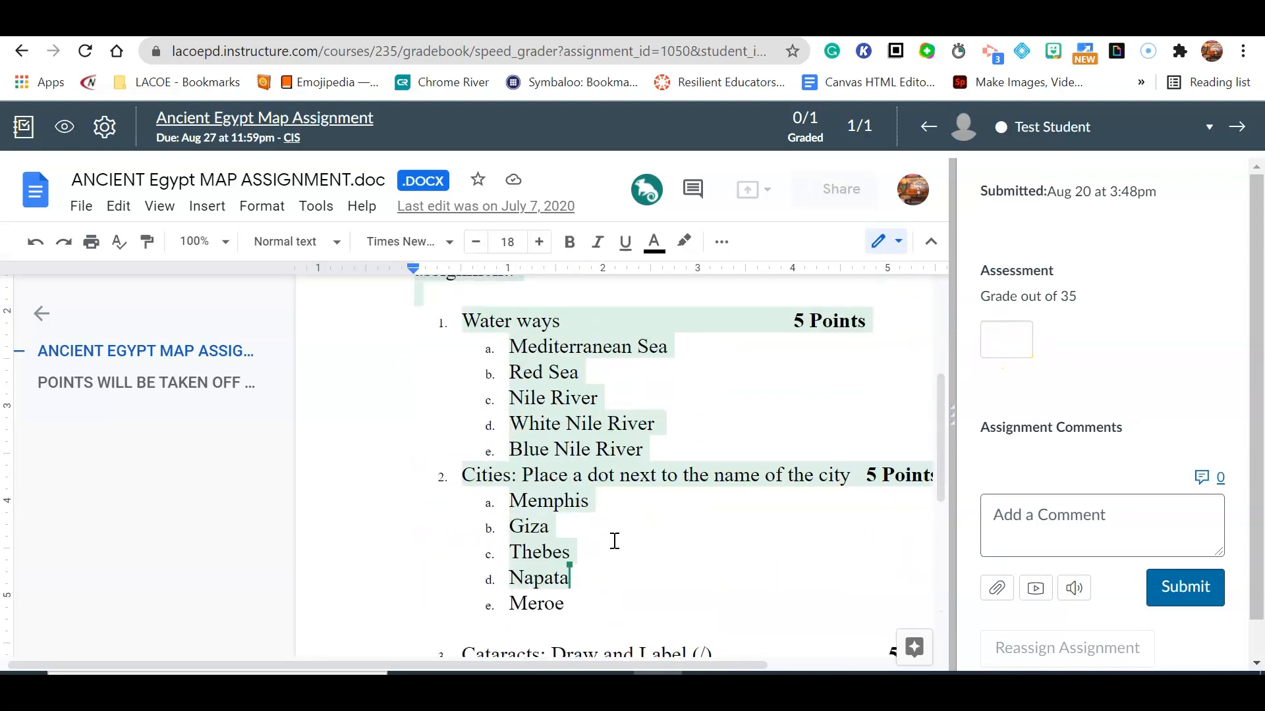
scroll(614, 542, up, 4)
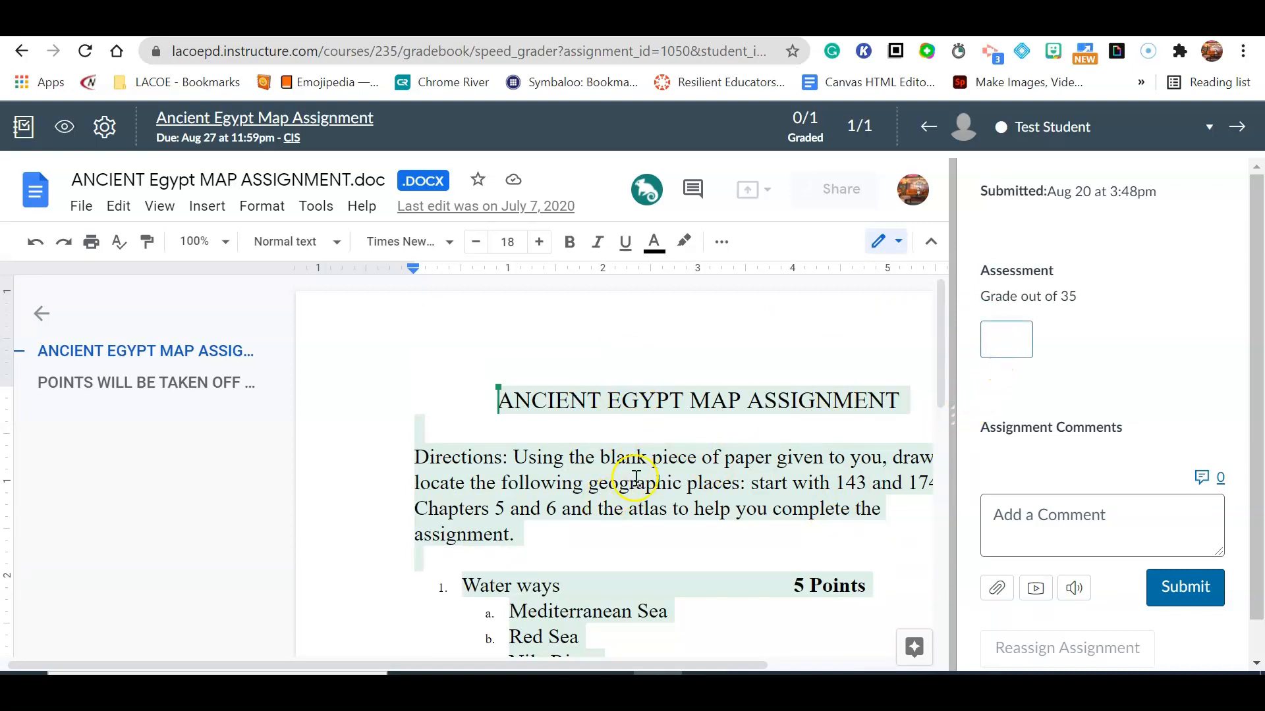
scroll(636, 477, down, 3)
Grade the Test Student submission 35 out of 35 and submit the comment "Great Job".
click(1024, 337)
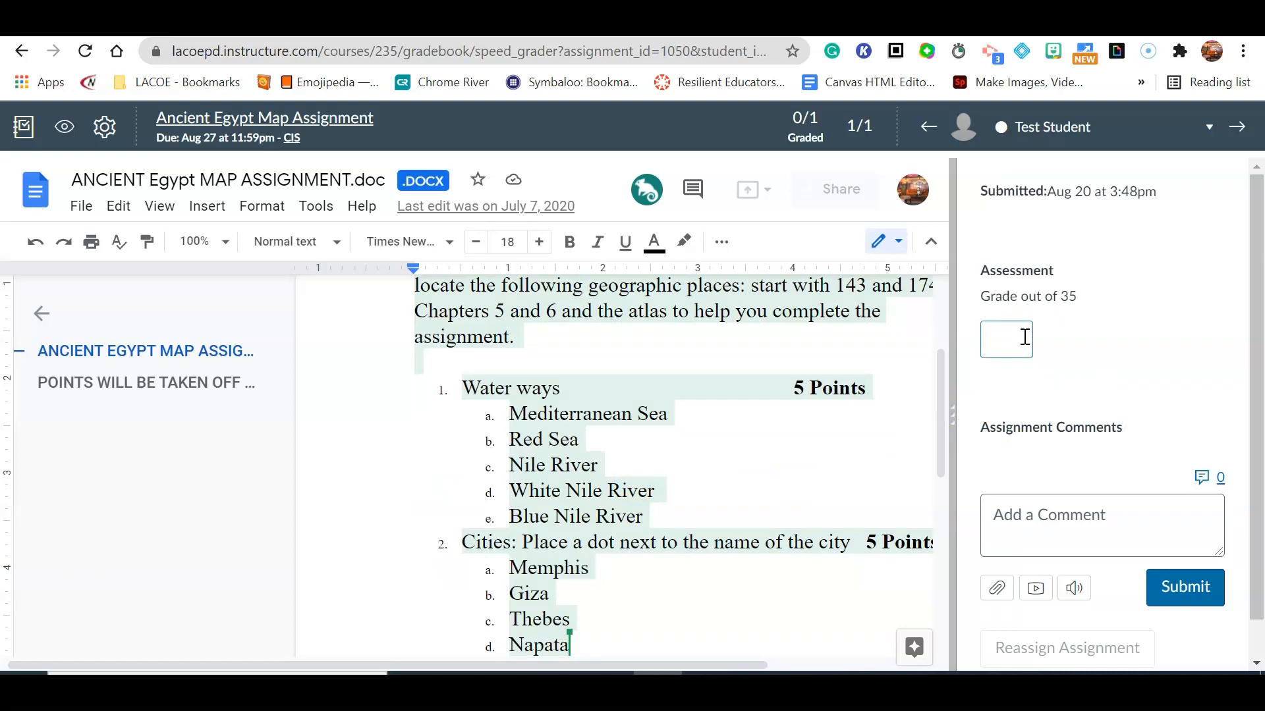
scroll(1054, 514, down, 1)
click(1044, 473)
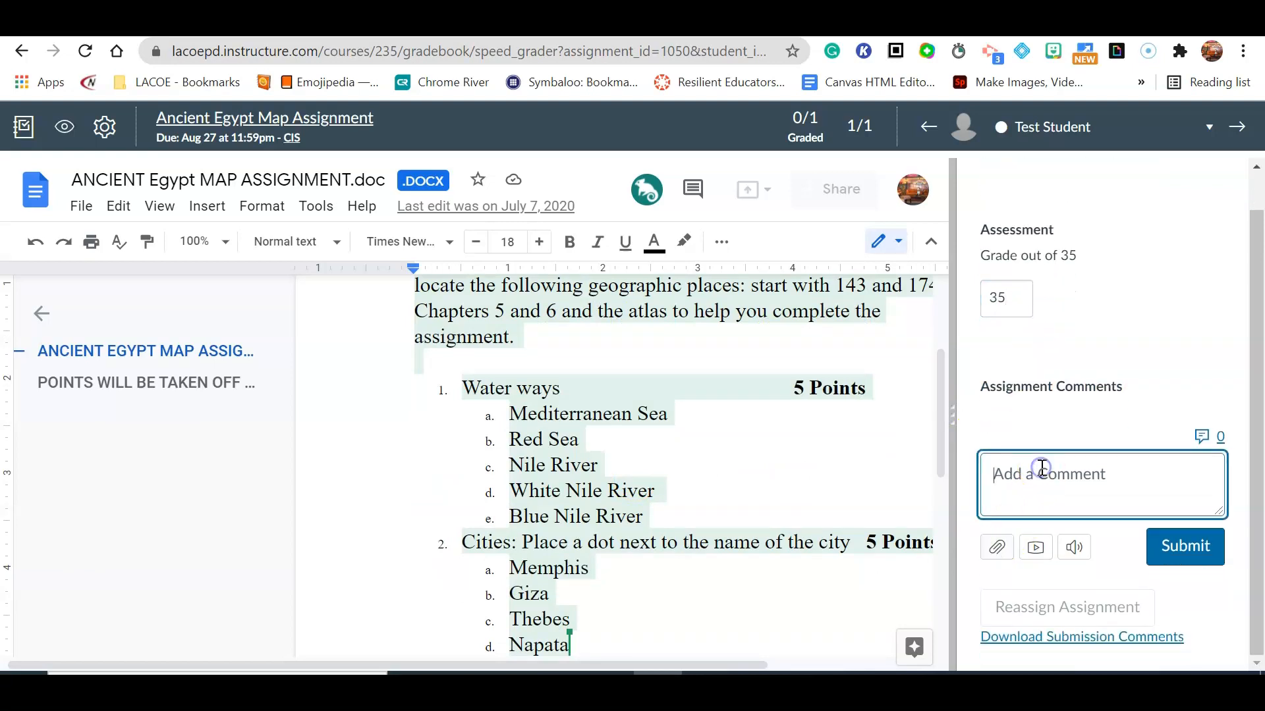
text(Great Job)
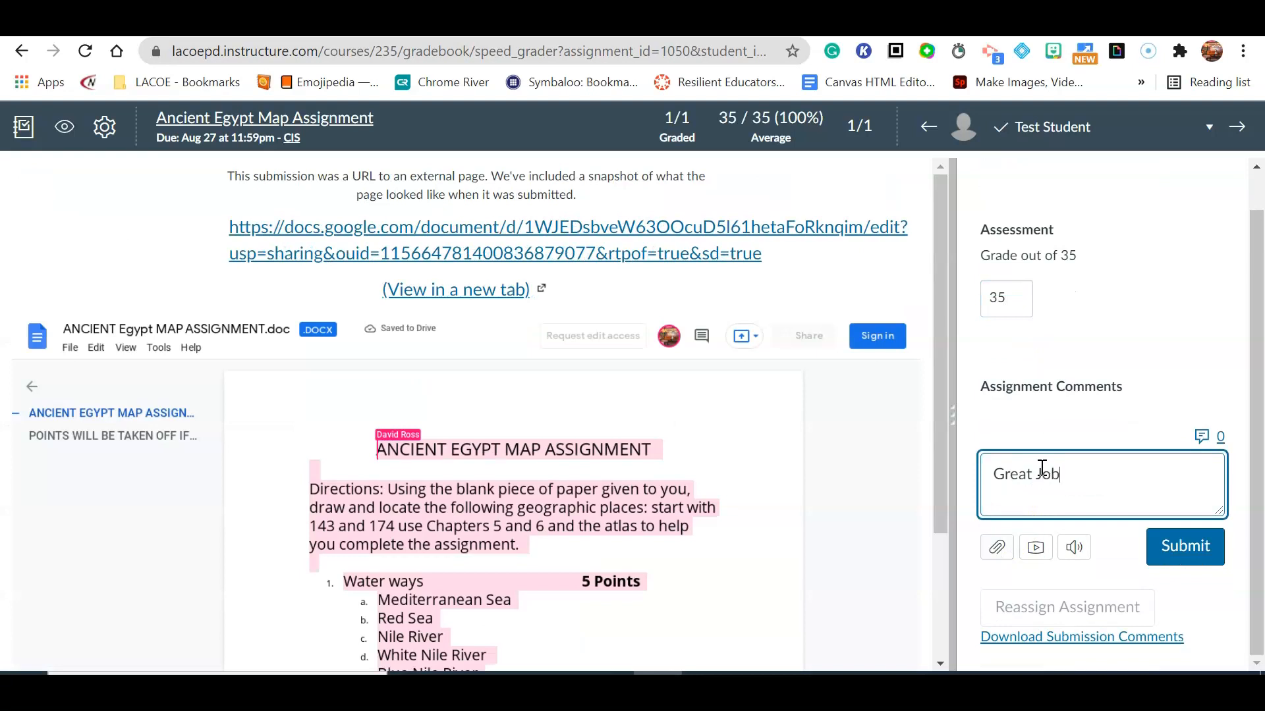
click(1208, 552)
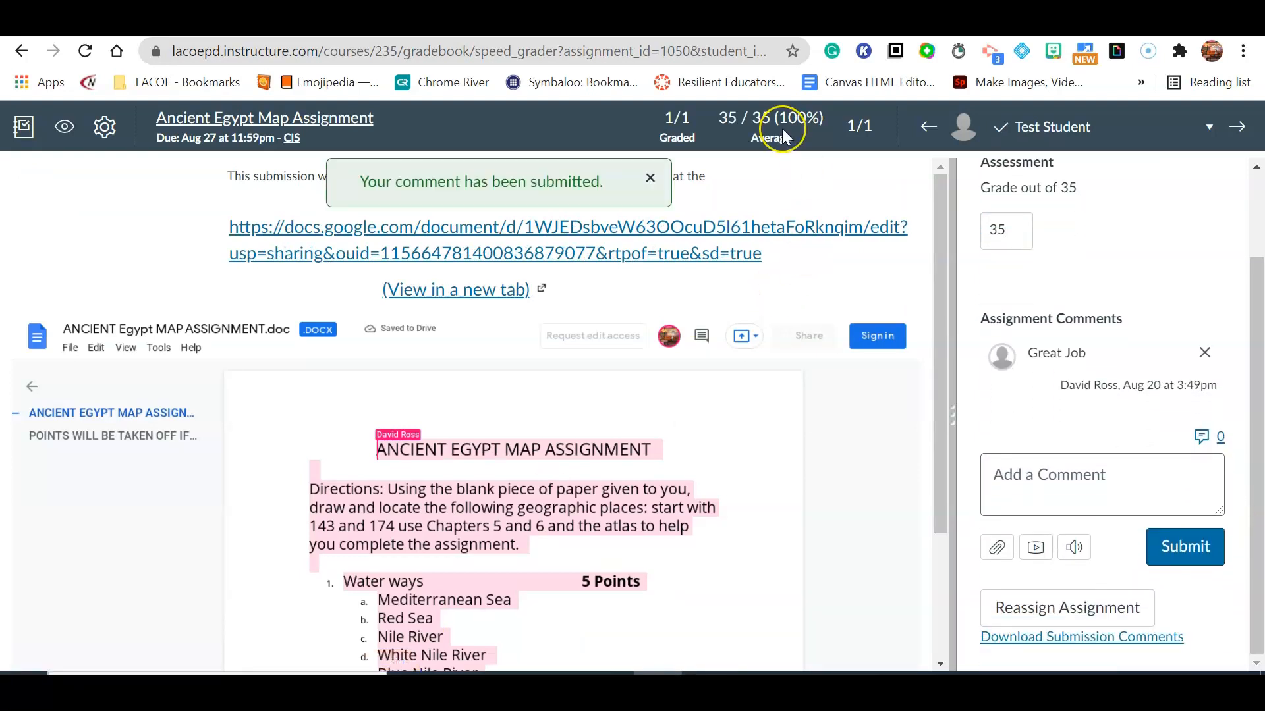